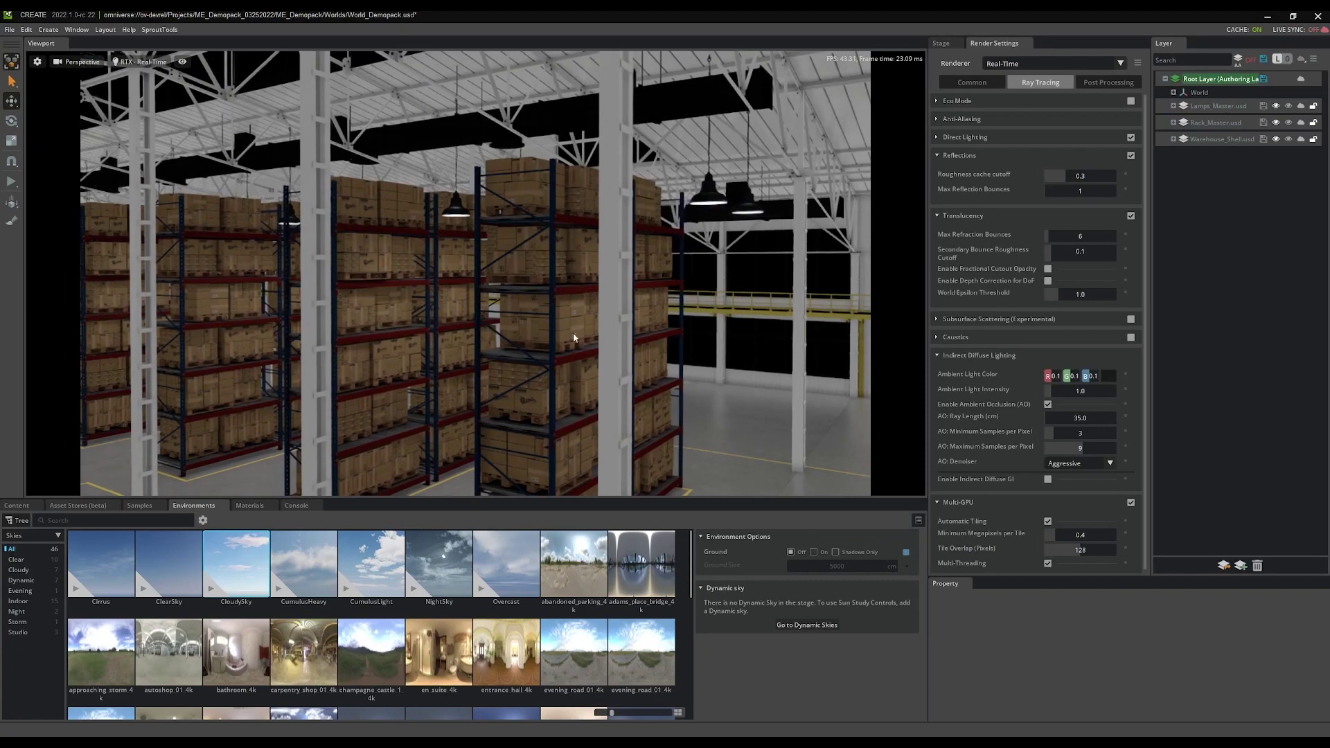
Step: Add a distant light to the warehouse stage
right_drag(446, 340, 455, 394)
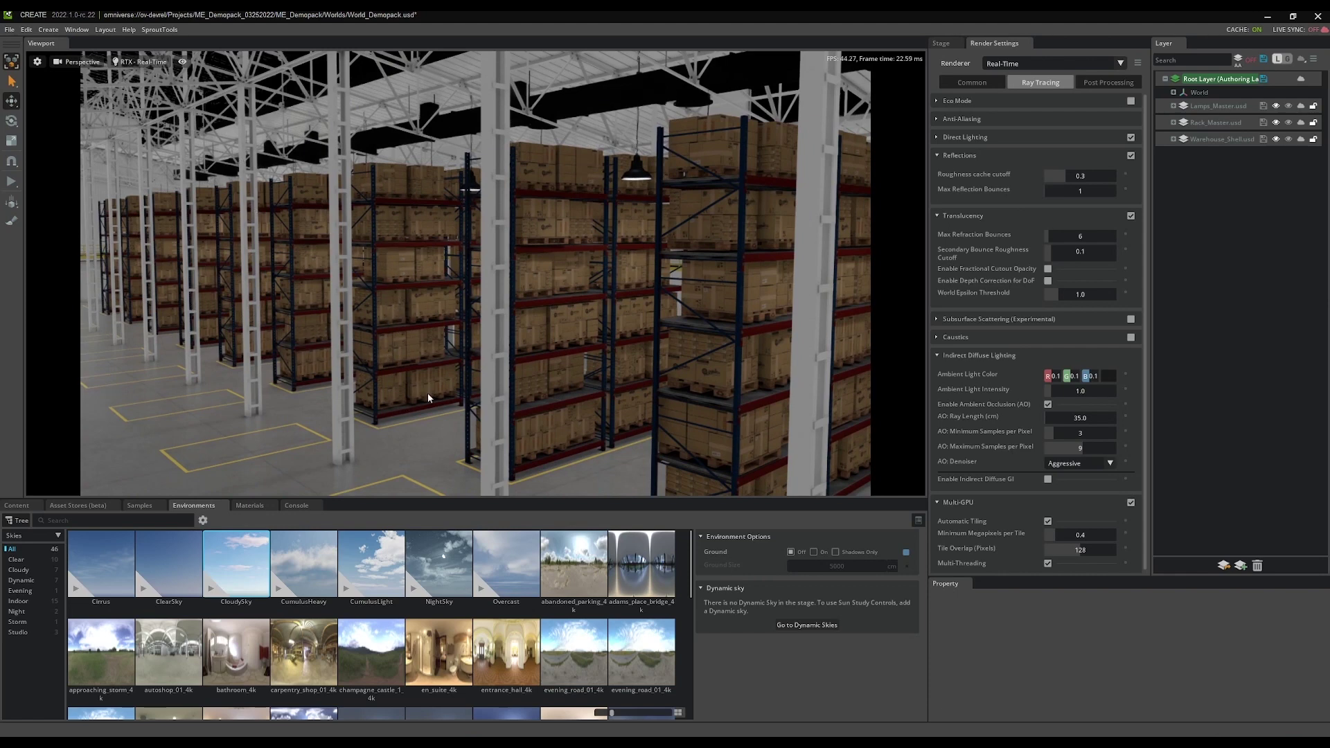
right_drag(418, 394, 417, 389)
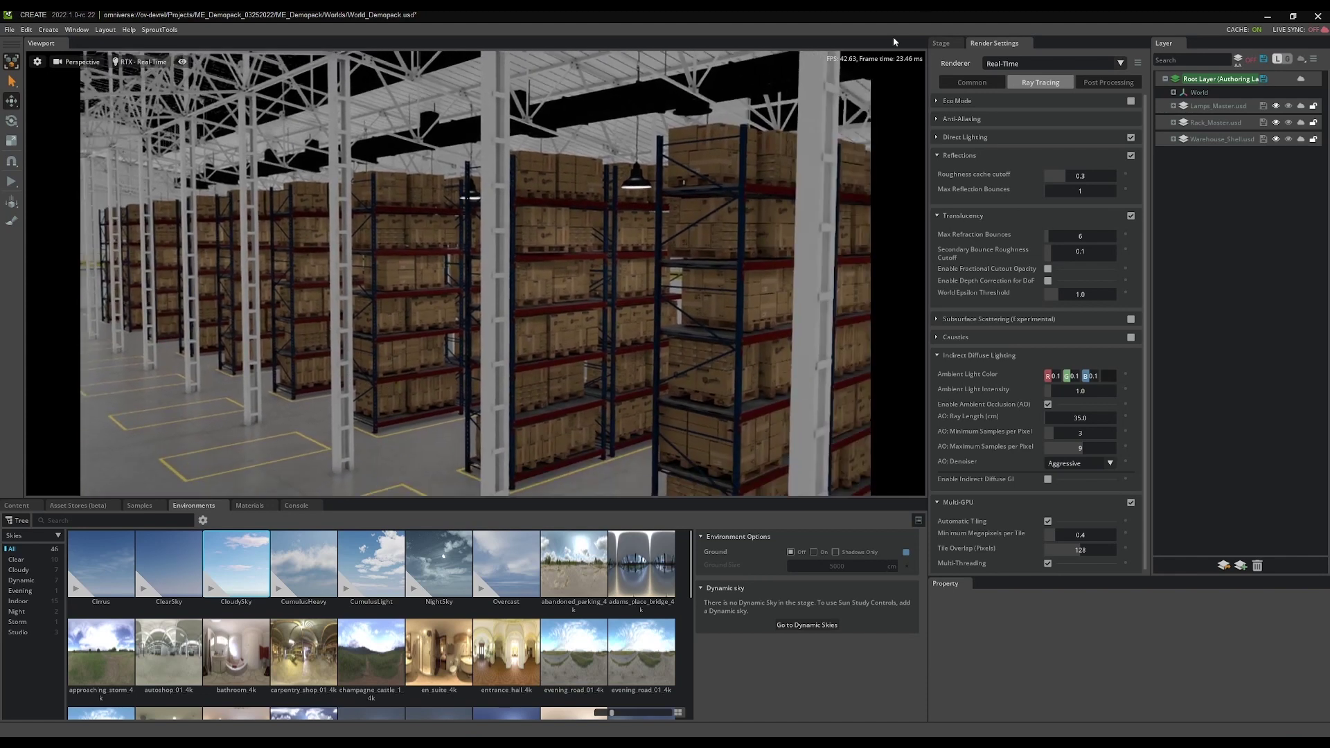
click(942, 43)
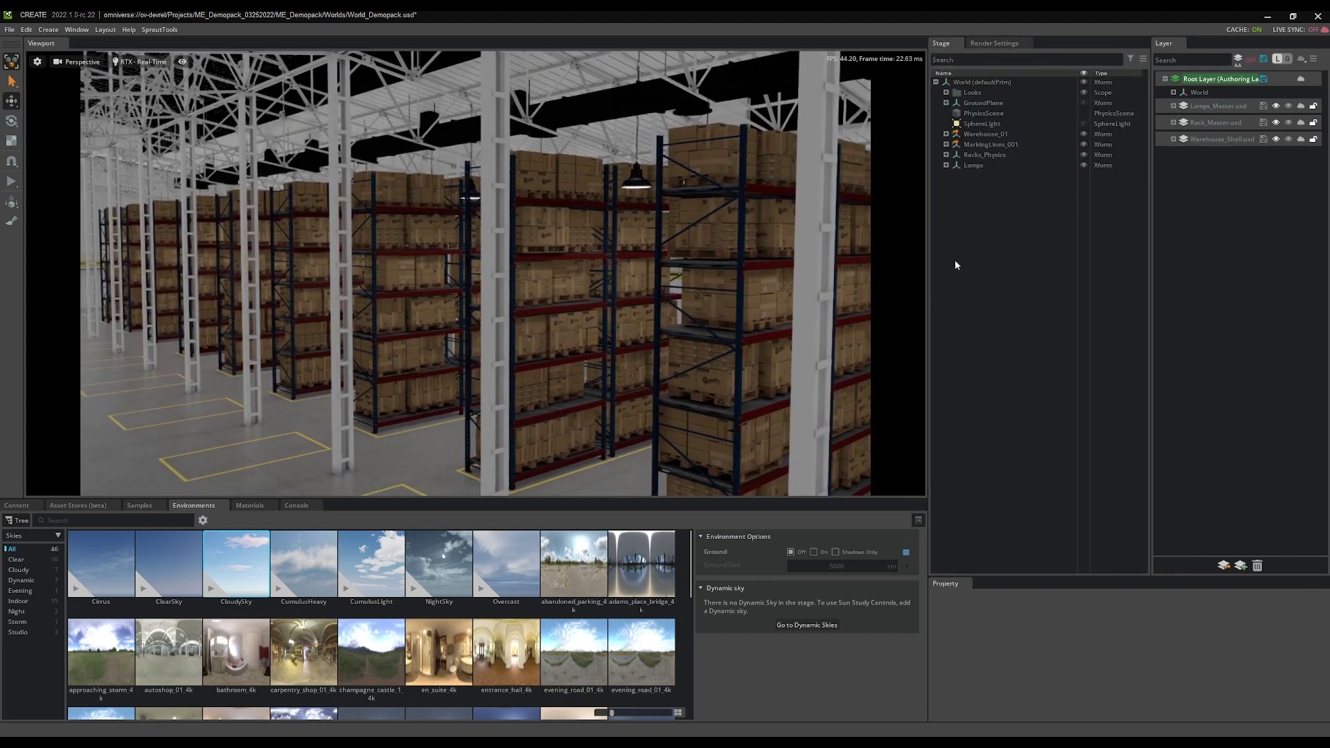
right_click(960, 189)
mouse_move(1000, 210)
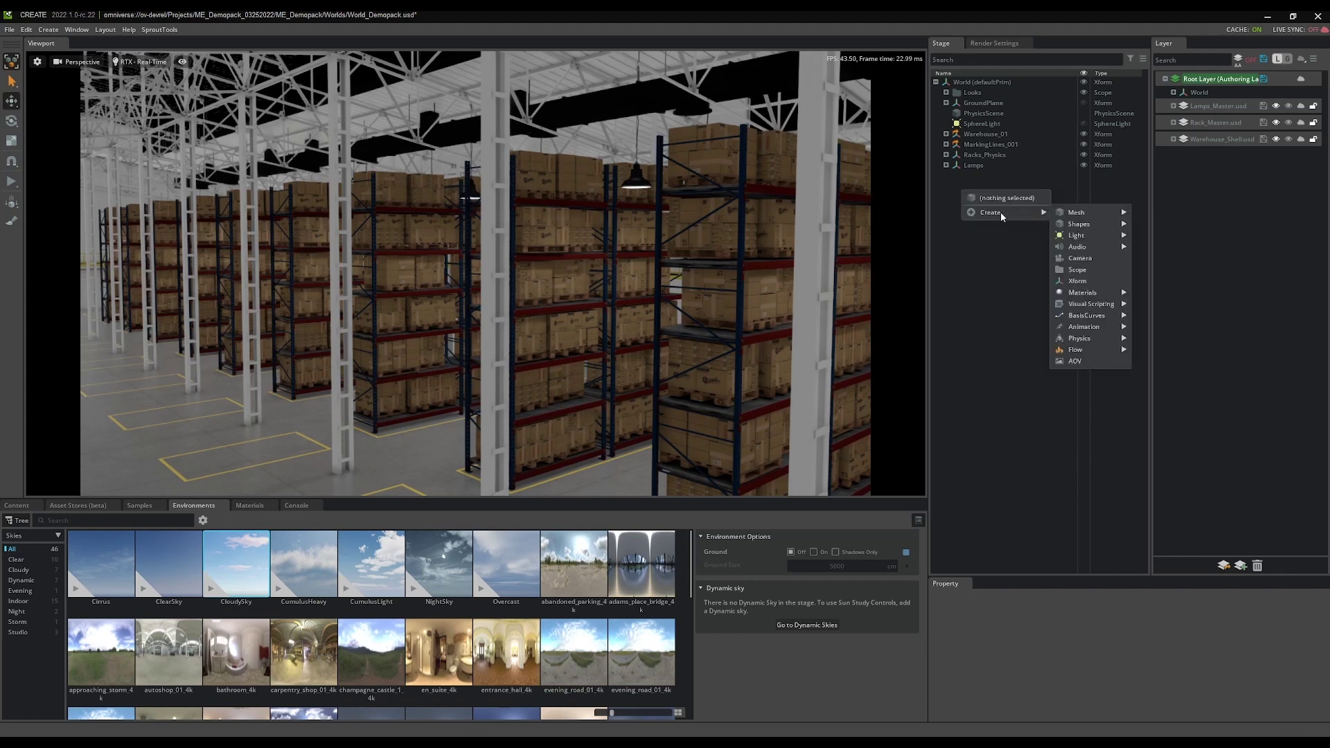
mouse_move(1084, 239)
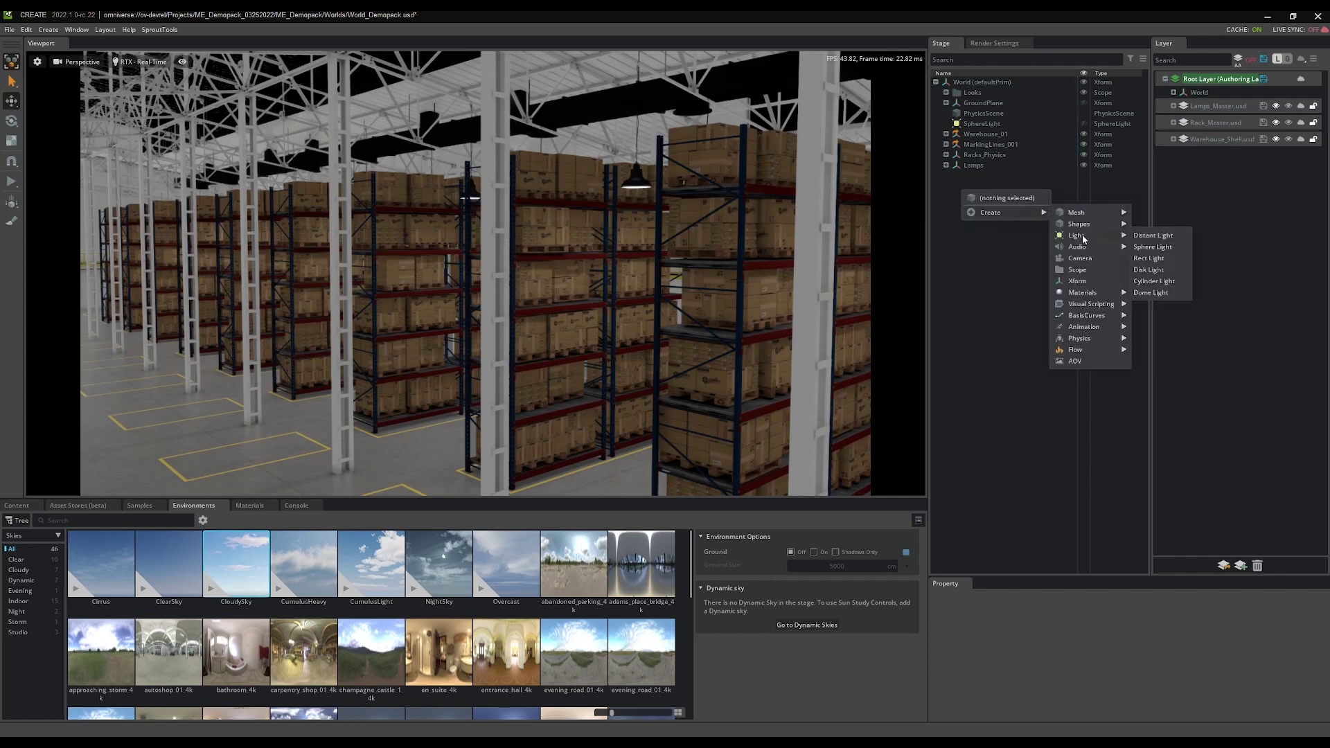
click(1154, 235)
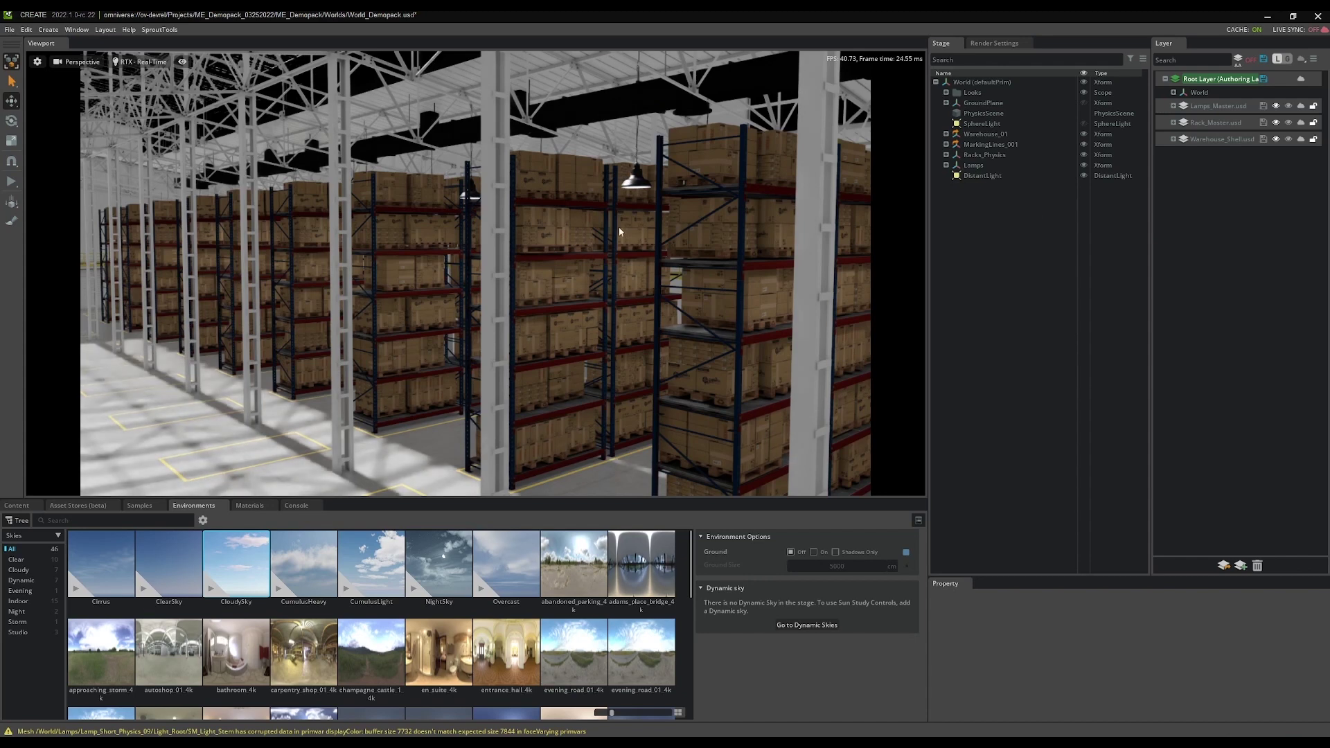
Step: Rotate the distant light to about -23.2 on X and 36 on Y so sunlight falls across the racks
click(972, 178)
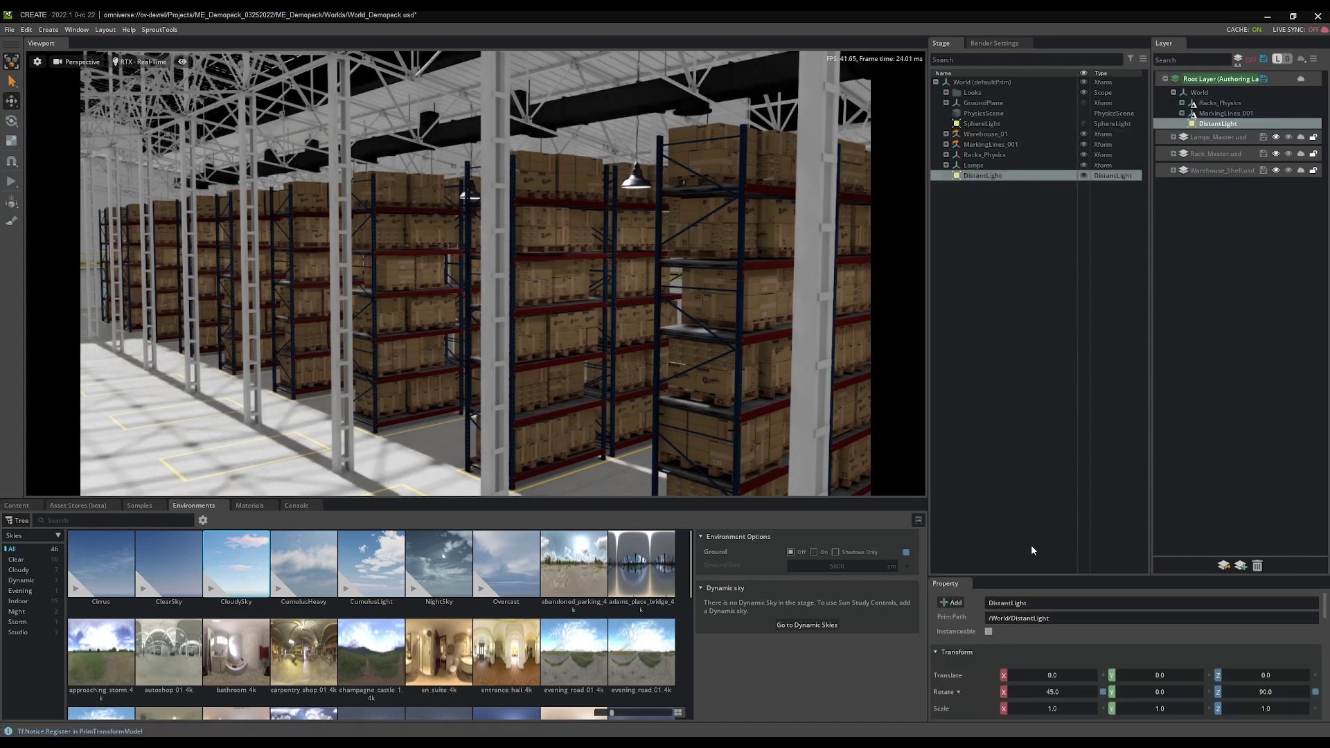
drag(1047, 576, 1056, 414)
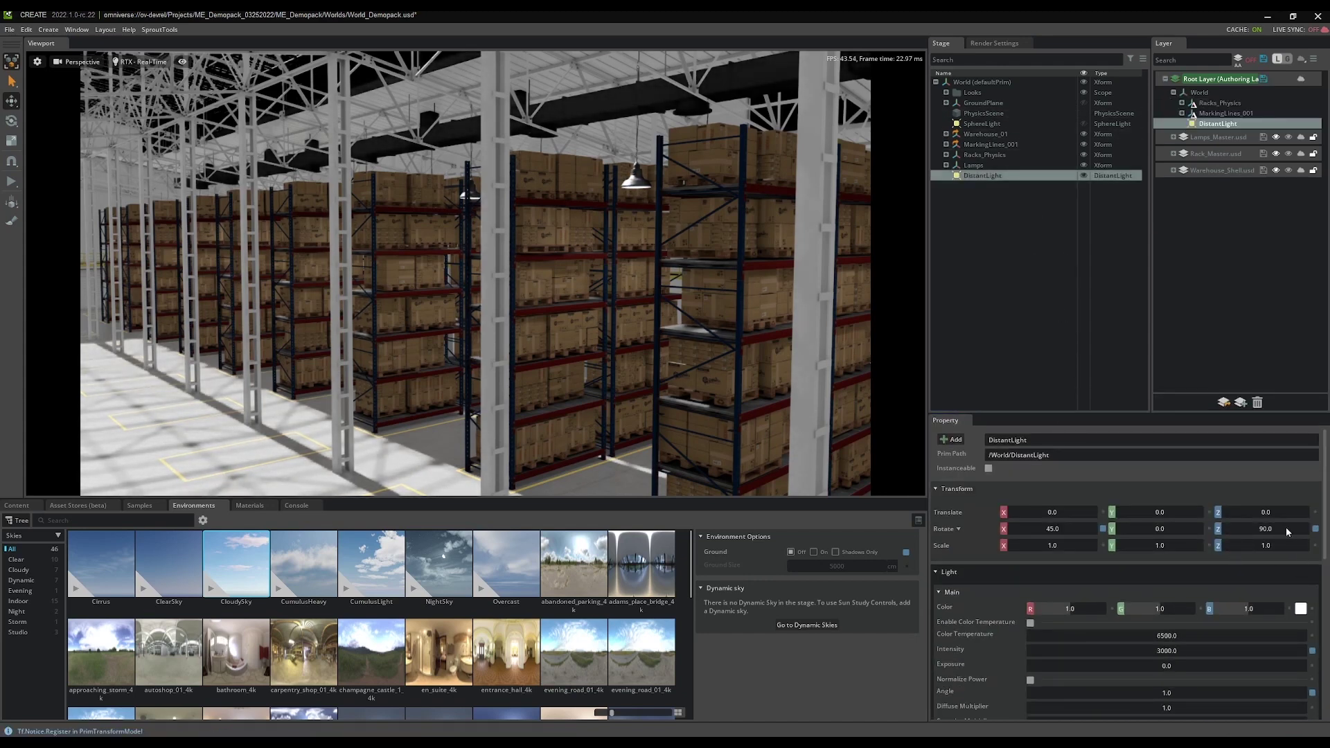
drag(1159, 532, 1266, 514)
drag(1065, 528, 699, 500)
drag(1182, 530, 1257, 517)
drag(1009, 534, 1069, 527)
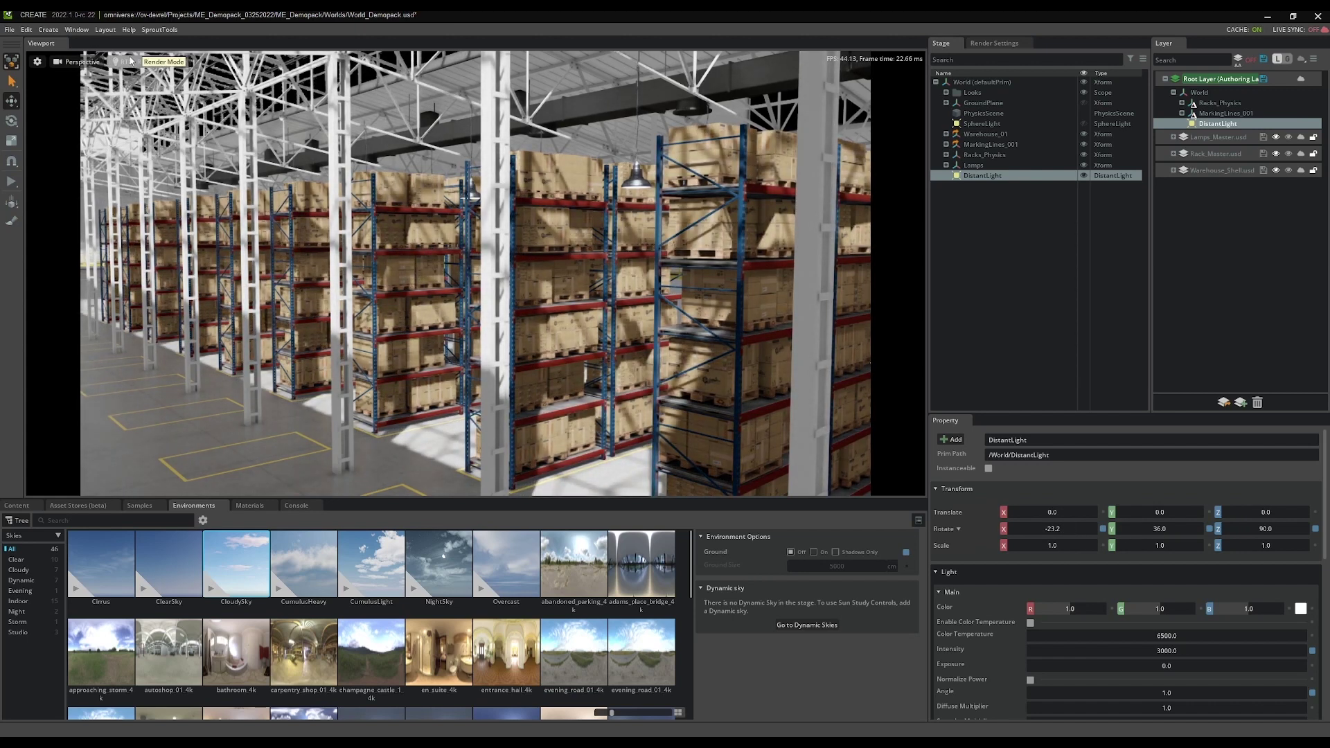
Step: Preview the sunlit racks in RTX - Interactive (Path Tracing) mode, and return the viewport to RTX - Real-Time
click(130, 61)
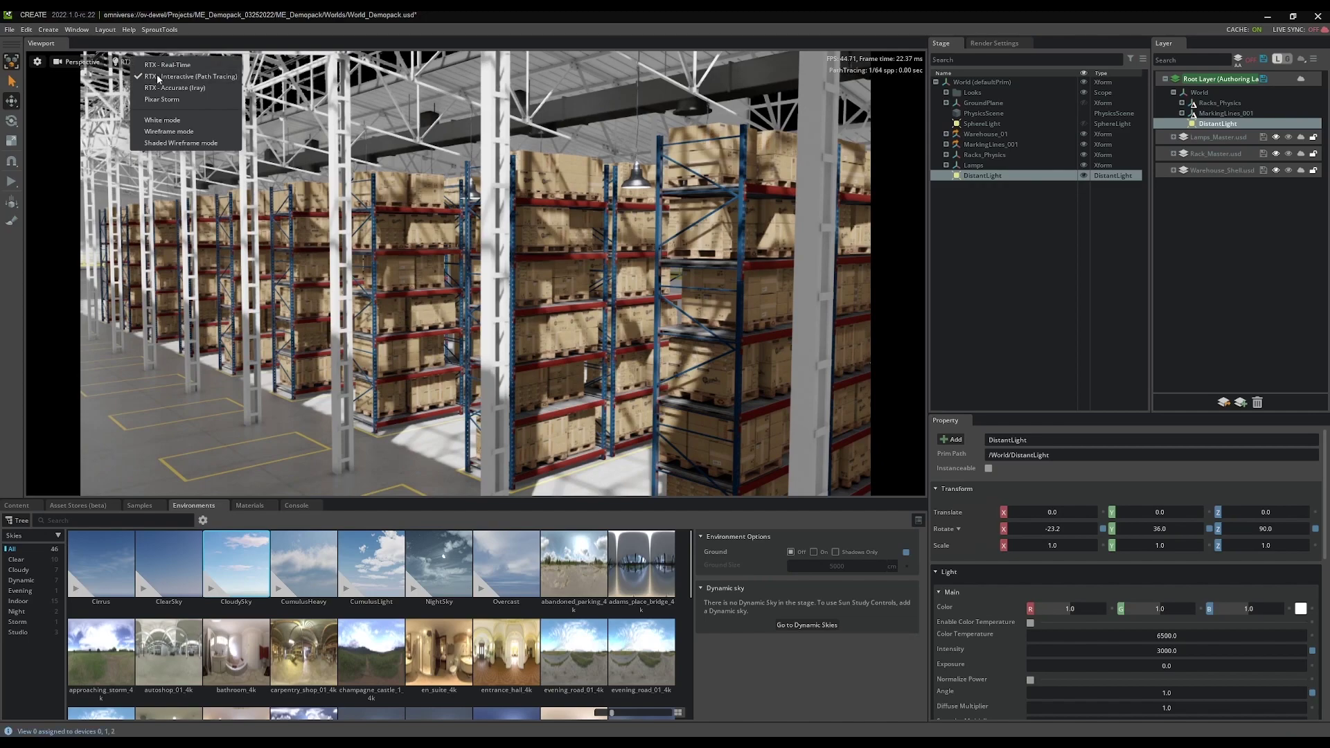
click(166, 76)
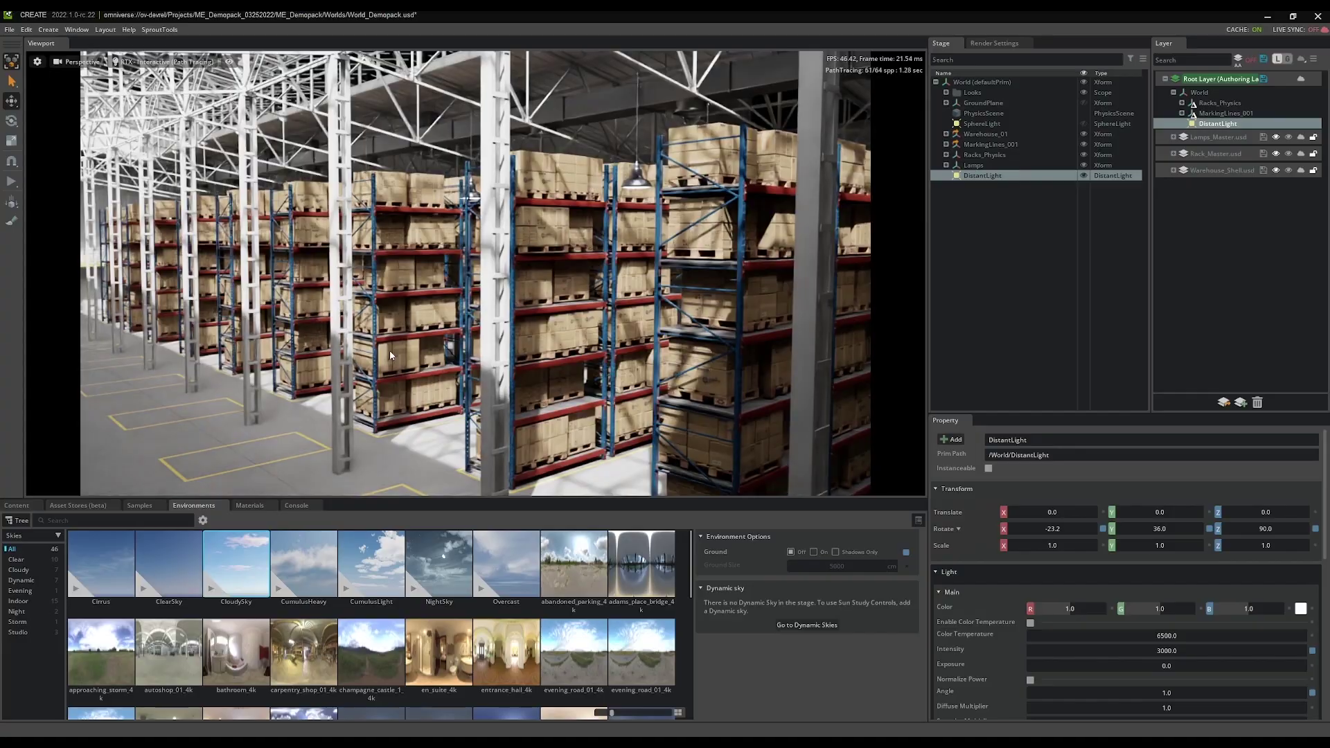
mouse_move(430, 377)
right_down()
mouse_move(413, 360)
mouse_move(405, 372)
mouse_move(425, 374)
mouse_move(413, 372)
right_up()
key(w)
key(d)
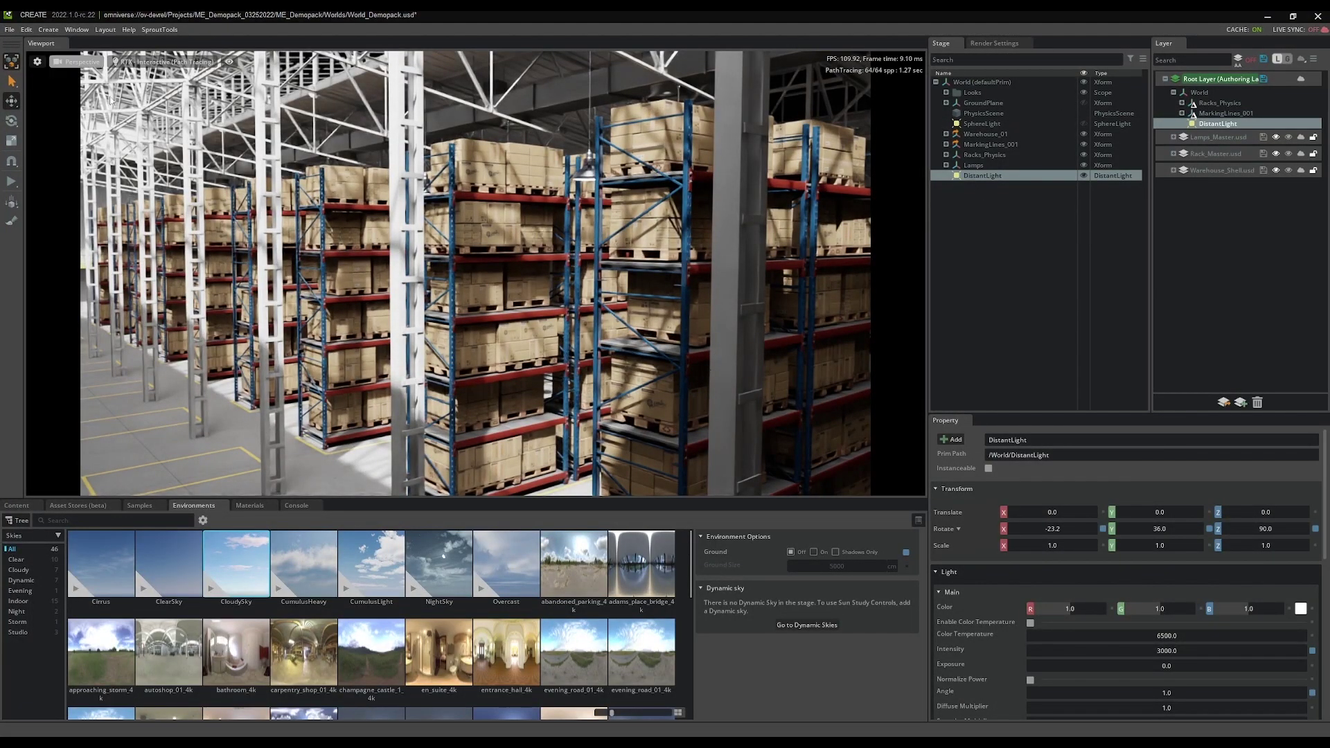
click(167, 62)
click(199, 67)
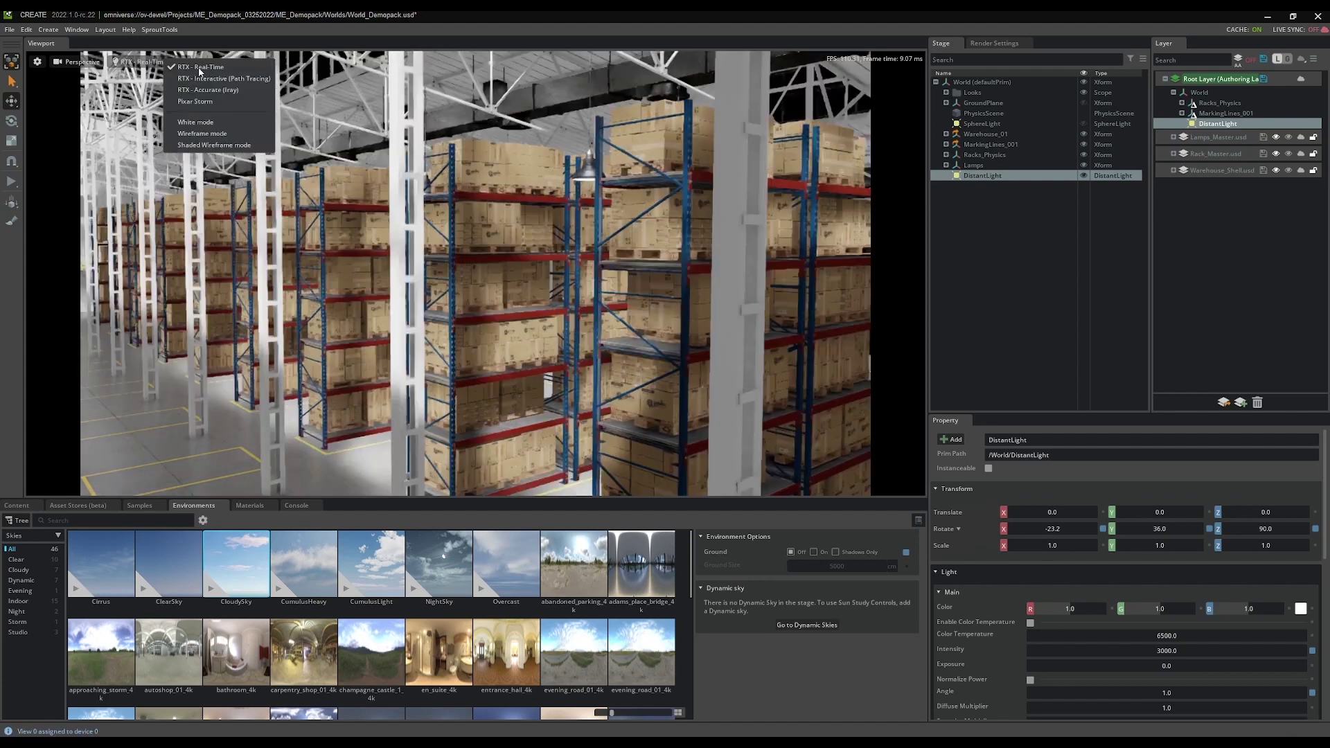
click(1024, 267)
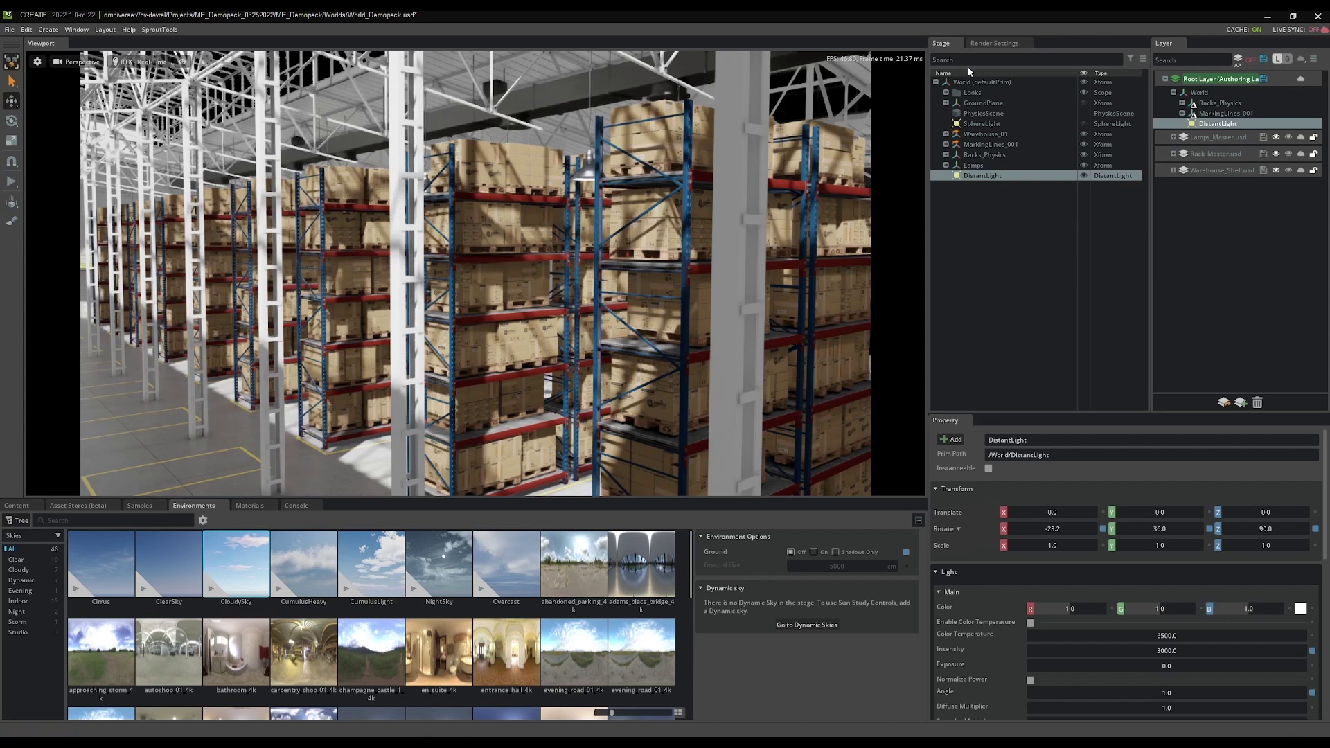
Step: Set the ambient light intensity to 0.1 in the real-time indirect diffuse lighting settings
click(993, 42)
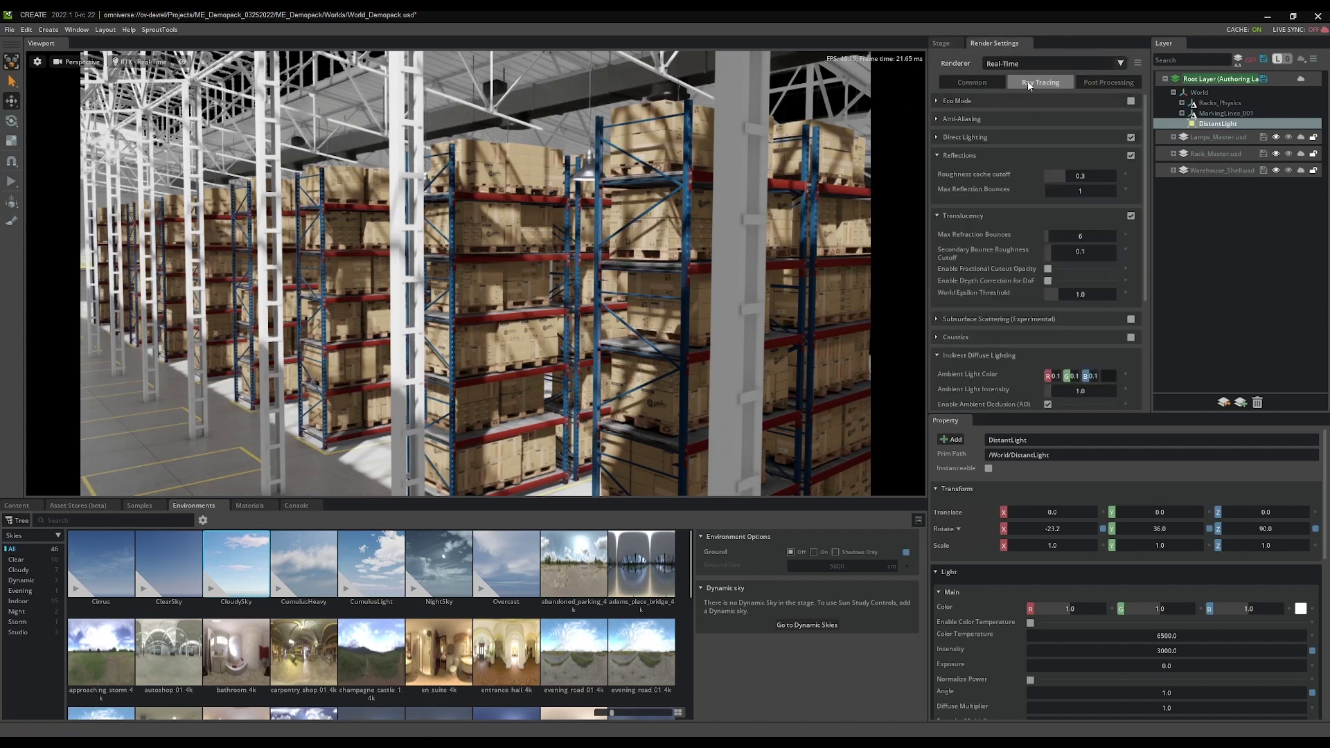
scroll(982, 218, down, 4)
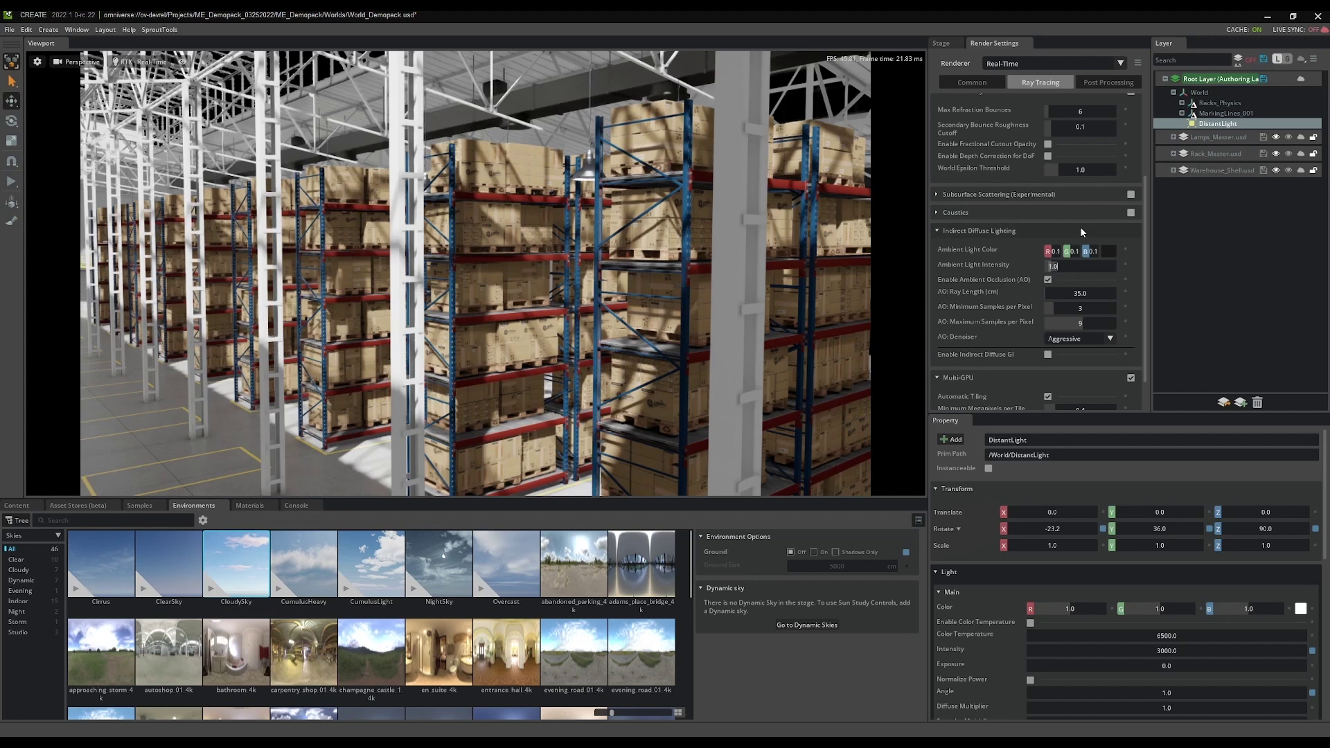
text(0.1)
key(Return)
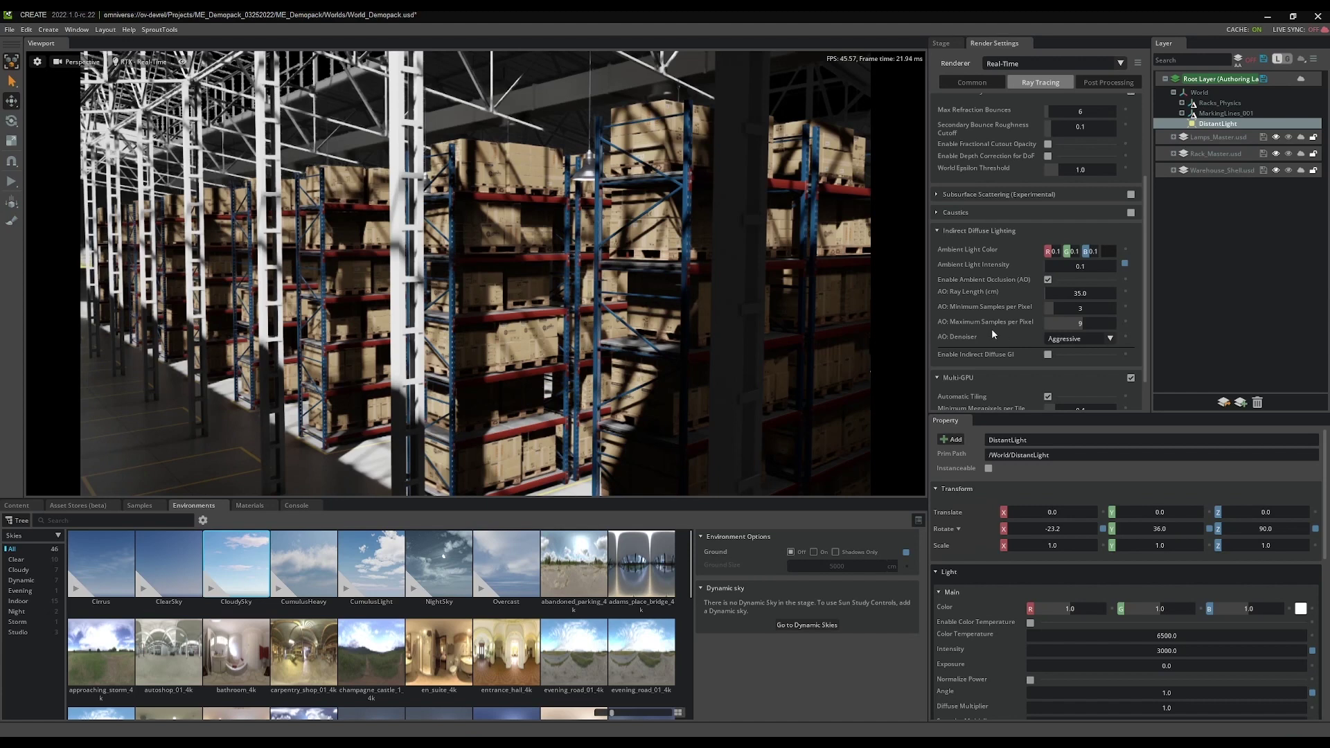
Step: Enable Indirect Diffuse GI for the real-time renderer and check the bounced light around the racks
scroll(994, 339, down, 1)
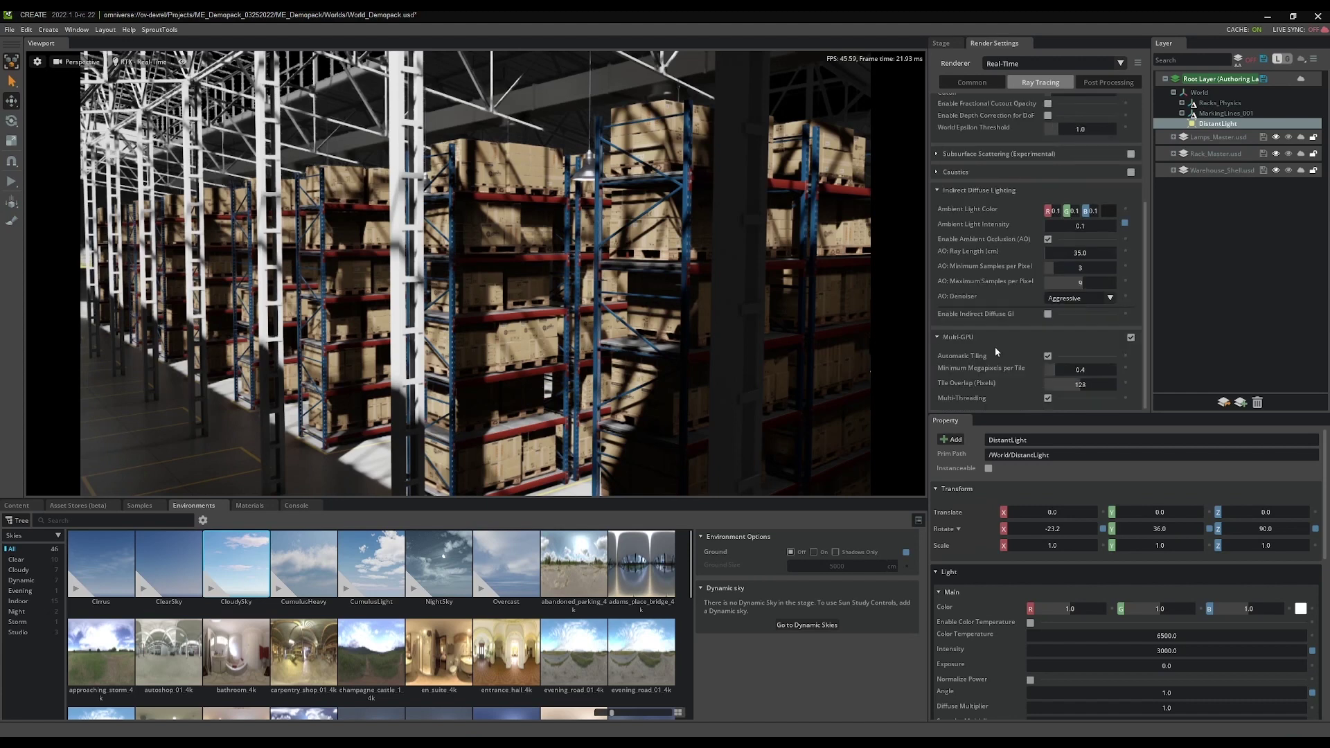
click(1049, 316)
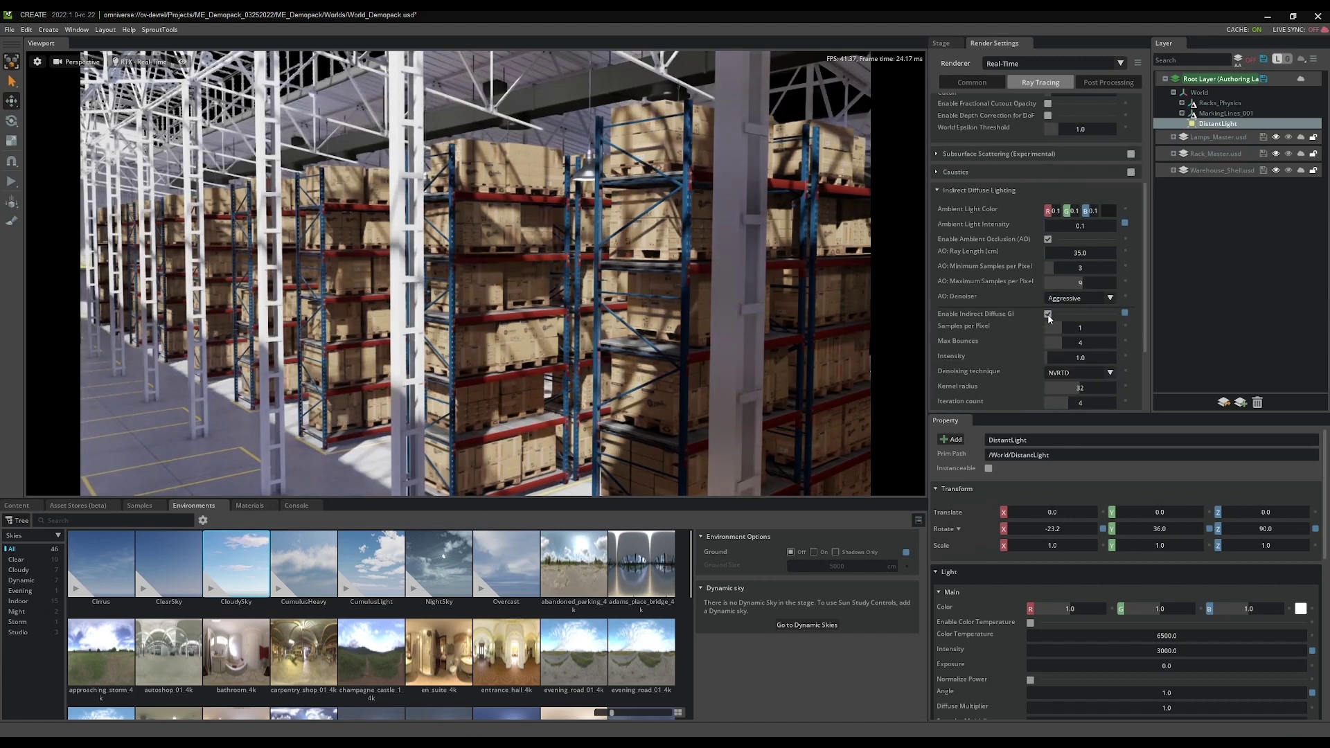
mouse_move(510, 293)
right_down()
mouse_move(448, 305)
mouse_move(501, 286)
mouse_move(506, 296)
right_up()
key(w)
key(d)
key(w)
key(s)
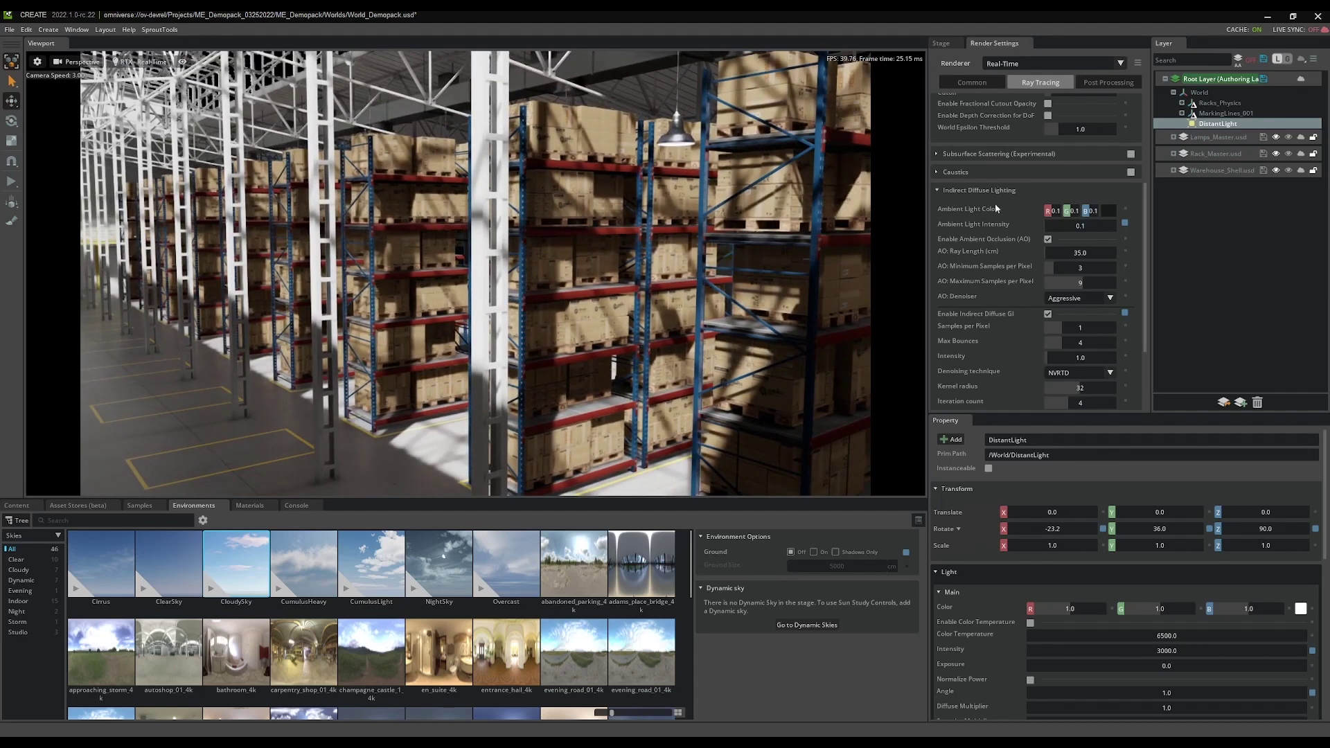
Step: Enable Global Volumetric Effects in the common render settings and inspect the fog between the racks
click(974, 84)
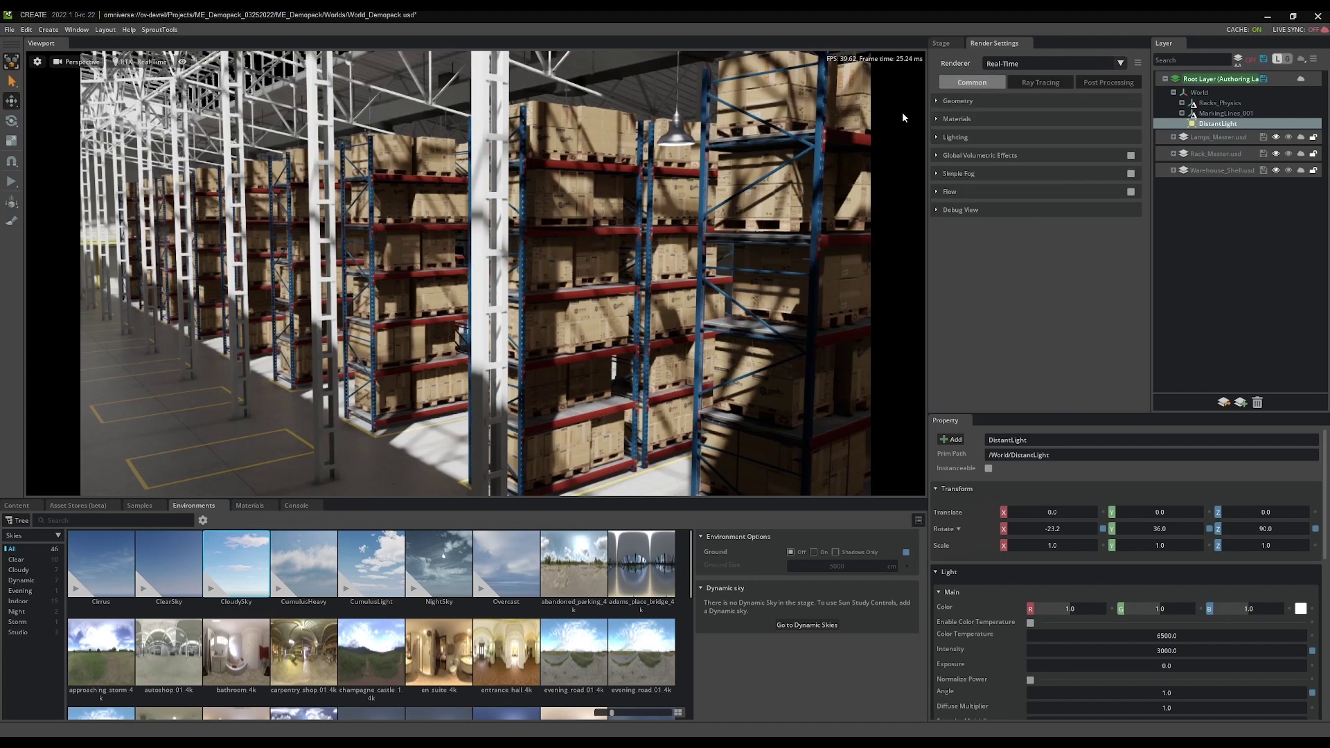
click(944, 157)
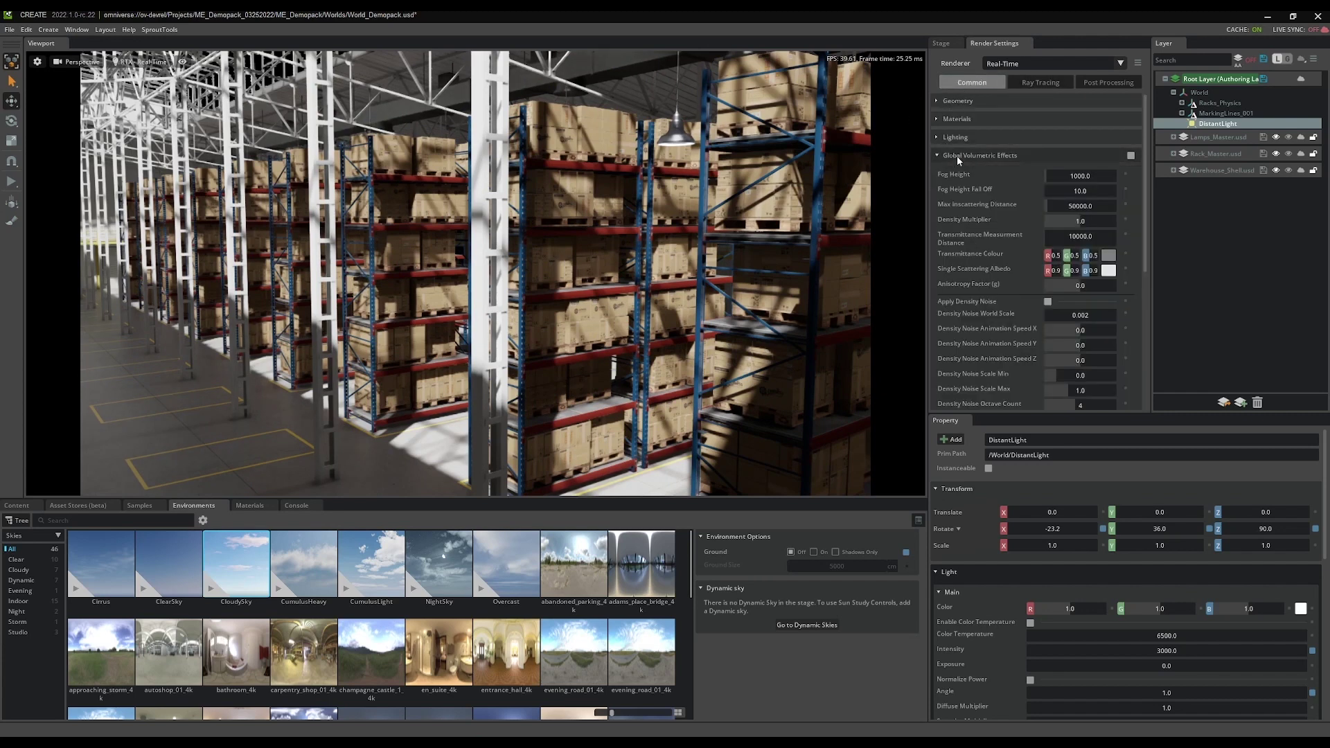
click(1131, 156)
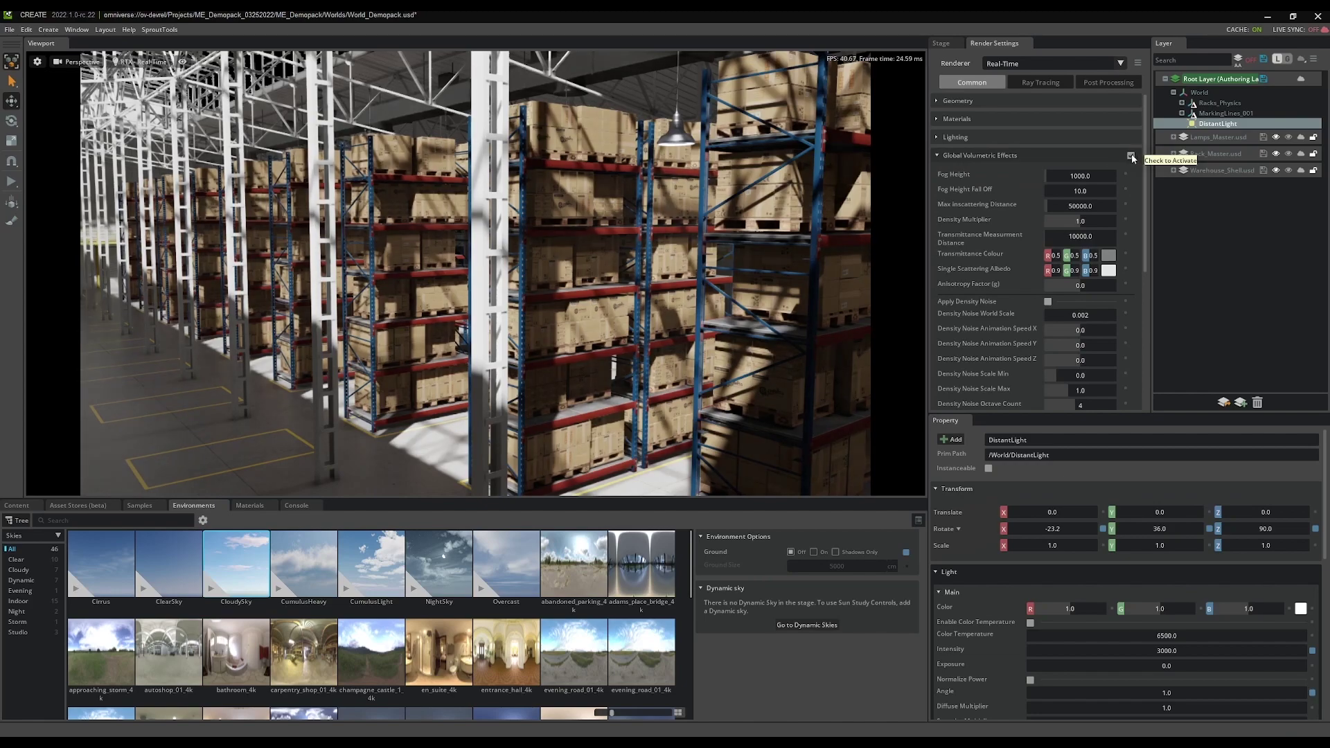
right_drag(432, 310, 163, 333)
key(w)
right_drag(94, 377, 312, 369)
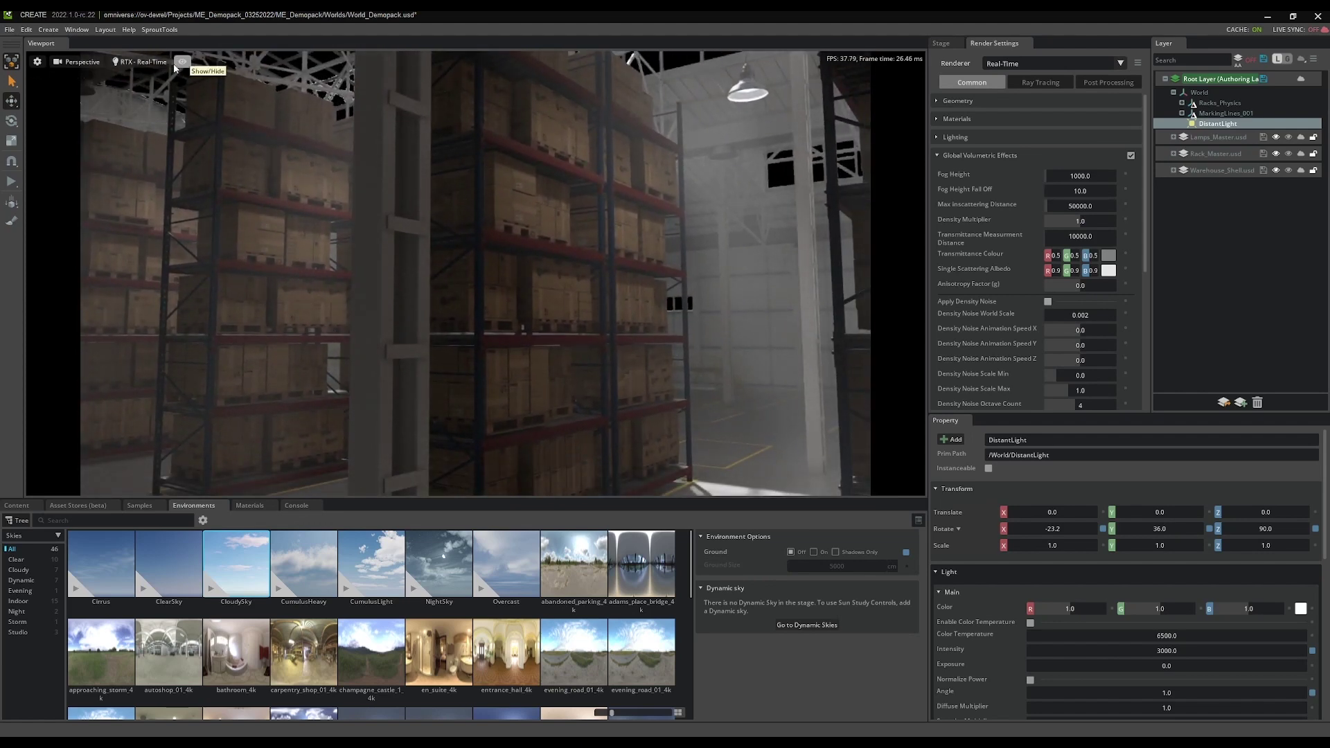
Step: Preview the foggy warehouse in RTX - Interactive (Path Tracing) mode
click(148, 63)
click(192, 82)
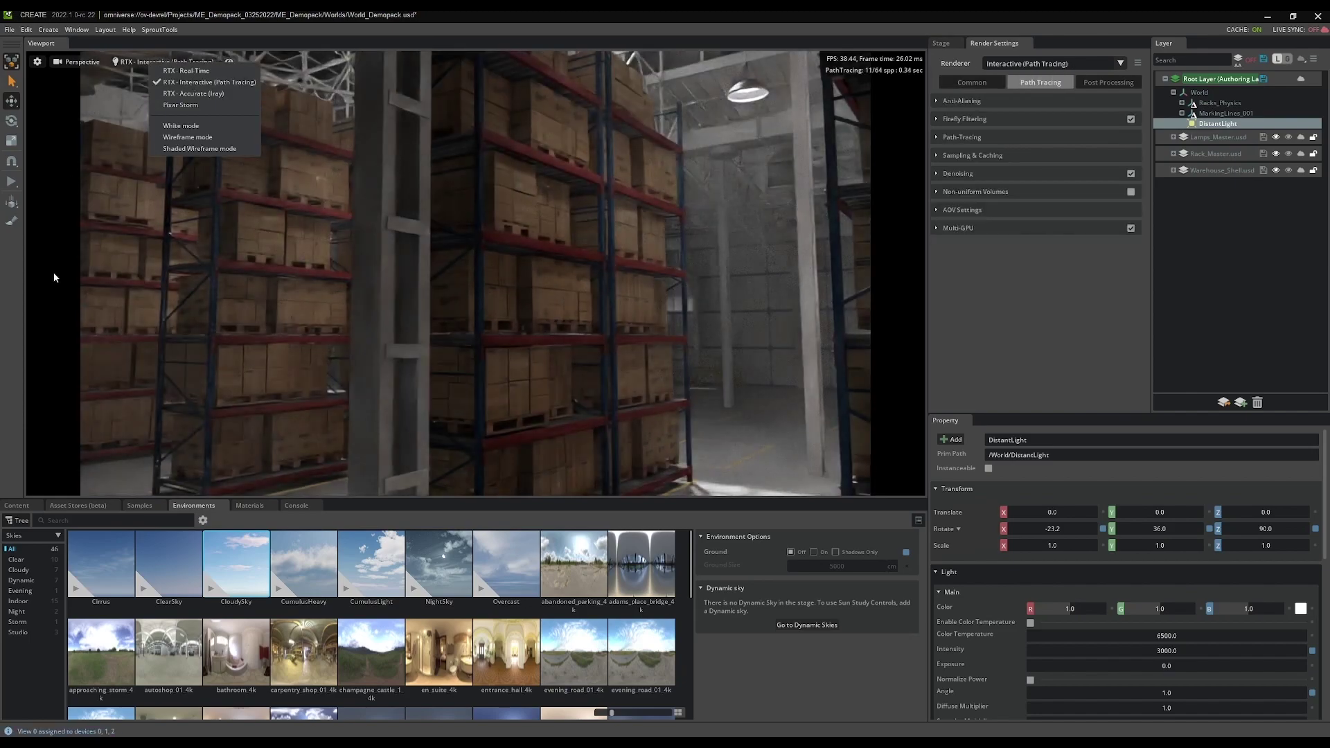
mouse_move(353, 326)
right_down()
mouse_move(374, 311)
mouse_move(318, 314)
mouse_move(404, 316)
mouse_move(463, 289)
mouse_move(571, 300)
mouse_move(585, 324)
mouse_move(798, 321)
mouse_move(758, 334)
mouse_move(783, 336)
mouse_move(262, 222)
right_up()
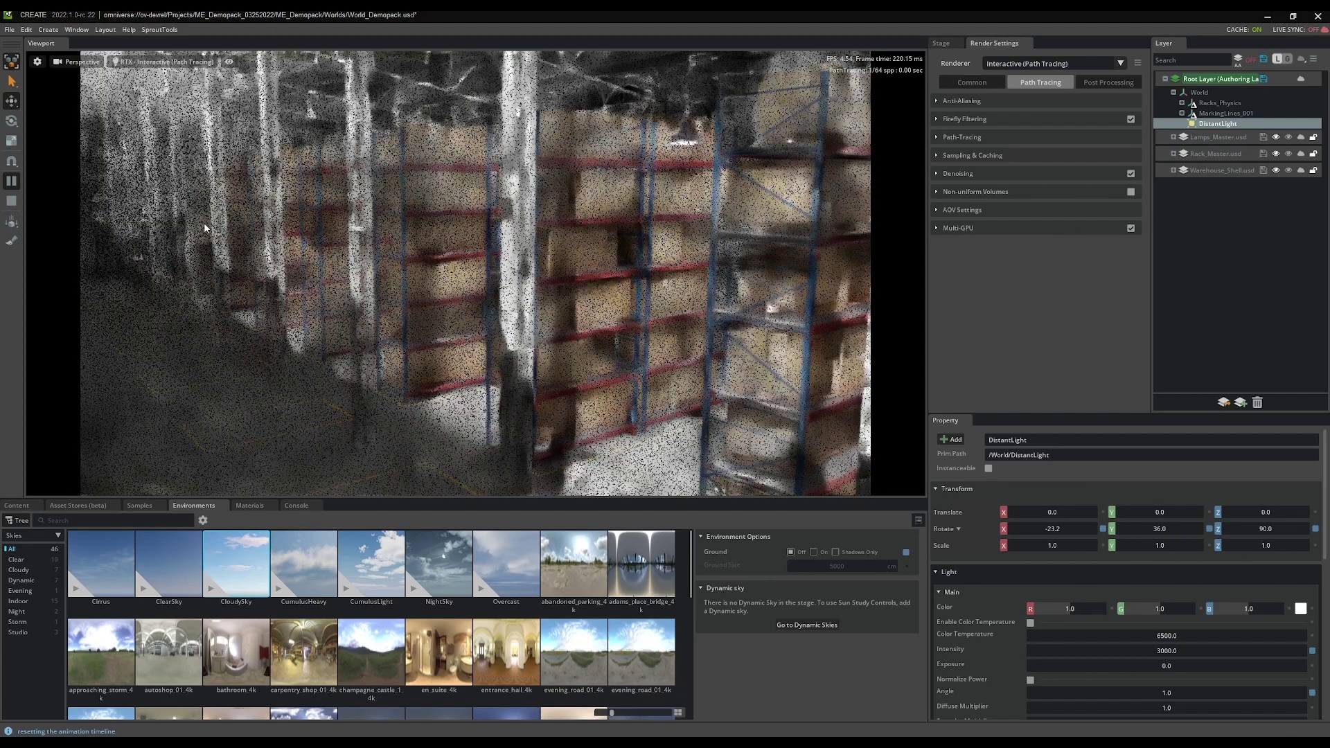
Step: Switch the viewport back to RTX - Real-Time while the physics simulation runs
click(163, 62)
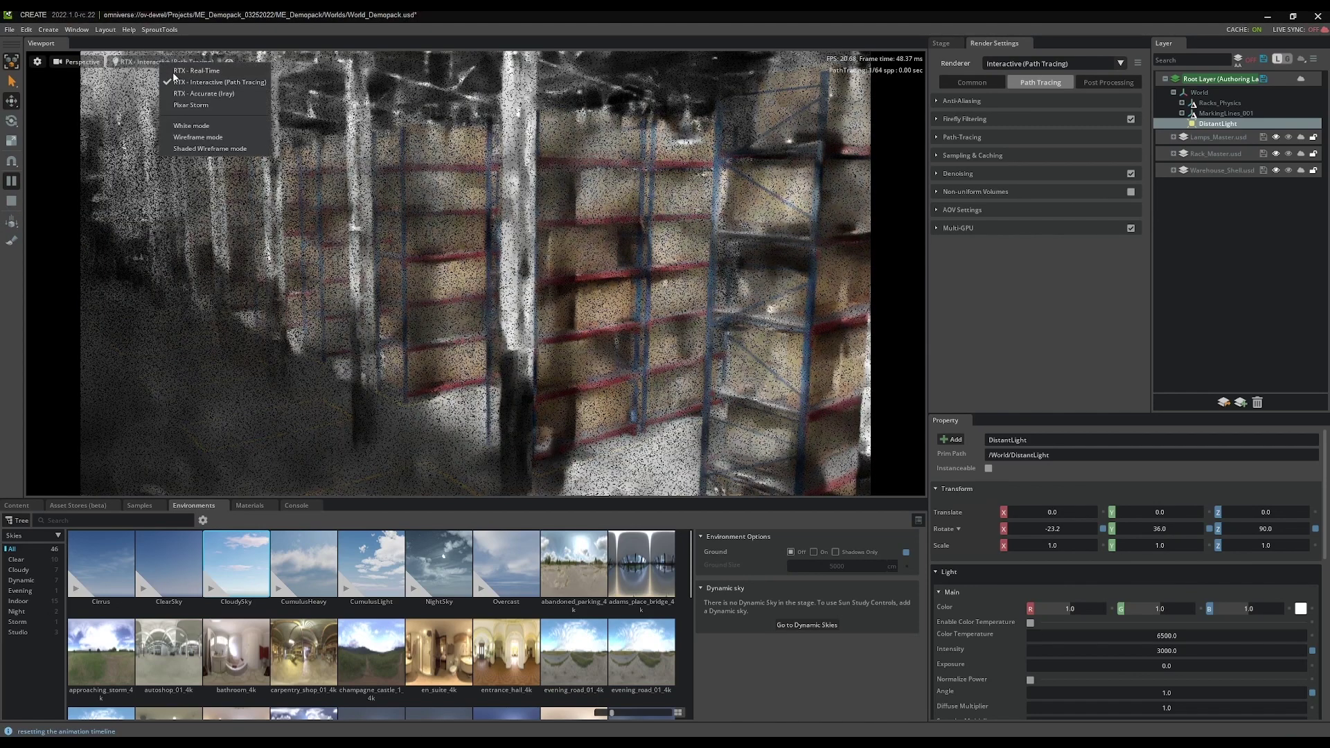
click(196, 70)
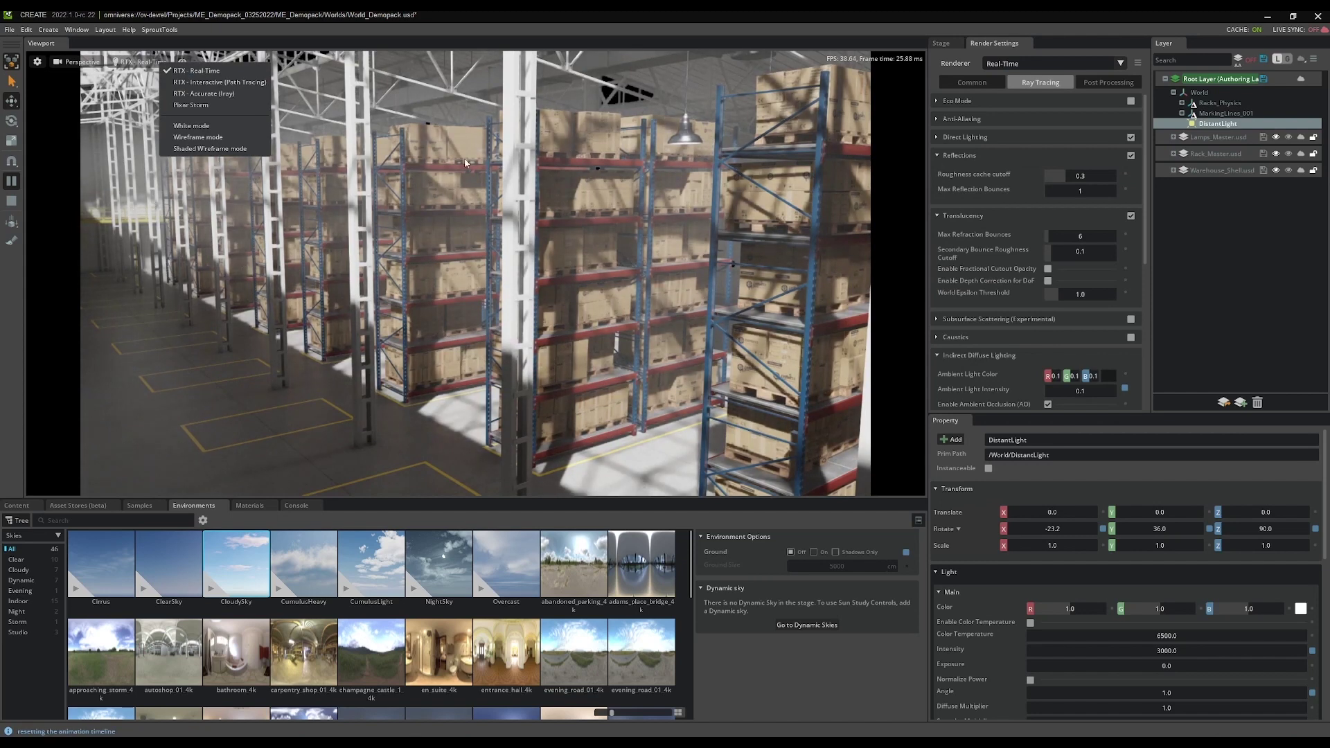
click(246, 257)
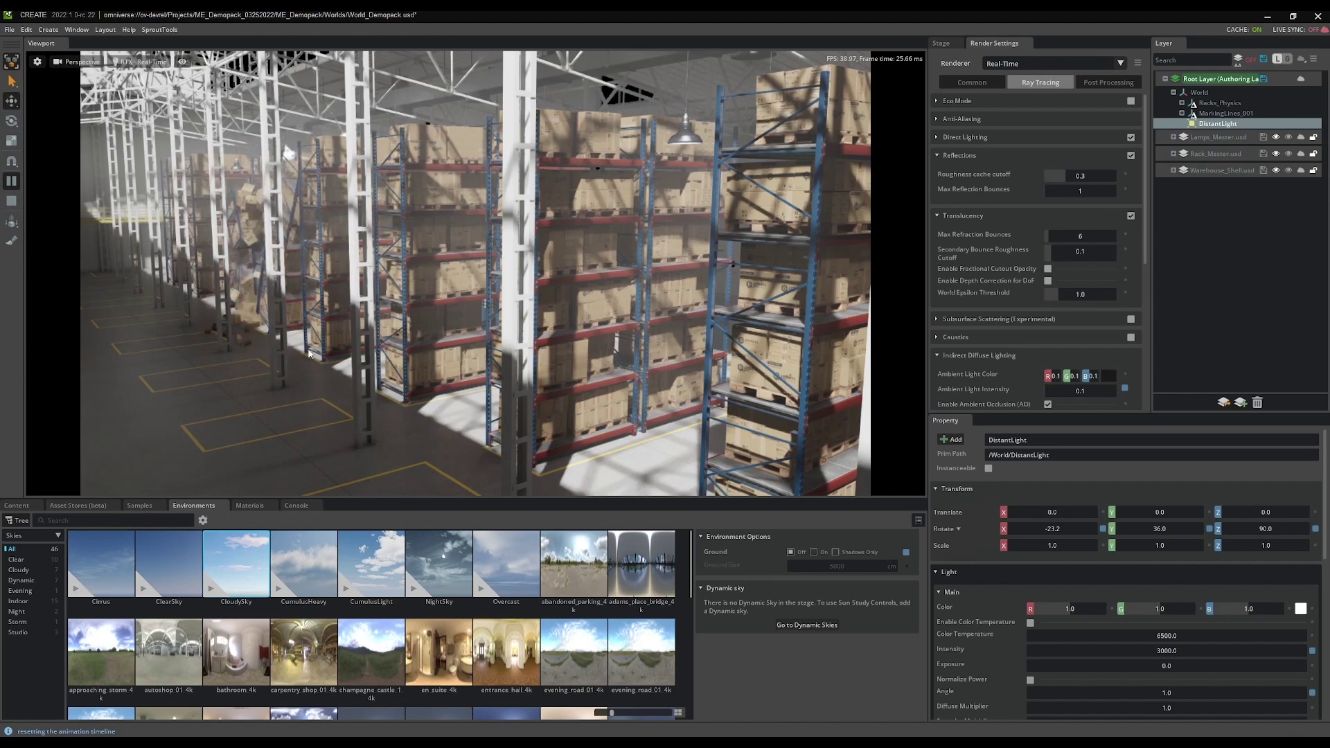
Step: Pause the physics simulation as the racks collapse and render the frozen scene with RTX - Interactive (Path Tracing)
right_drag(367, 343, 428, 345)
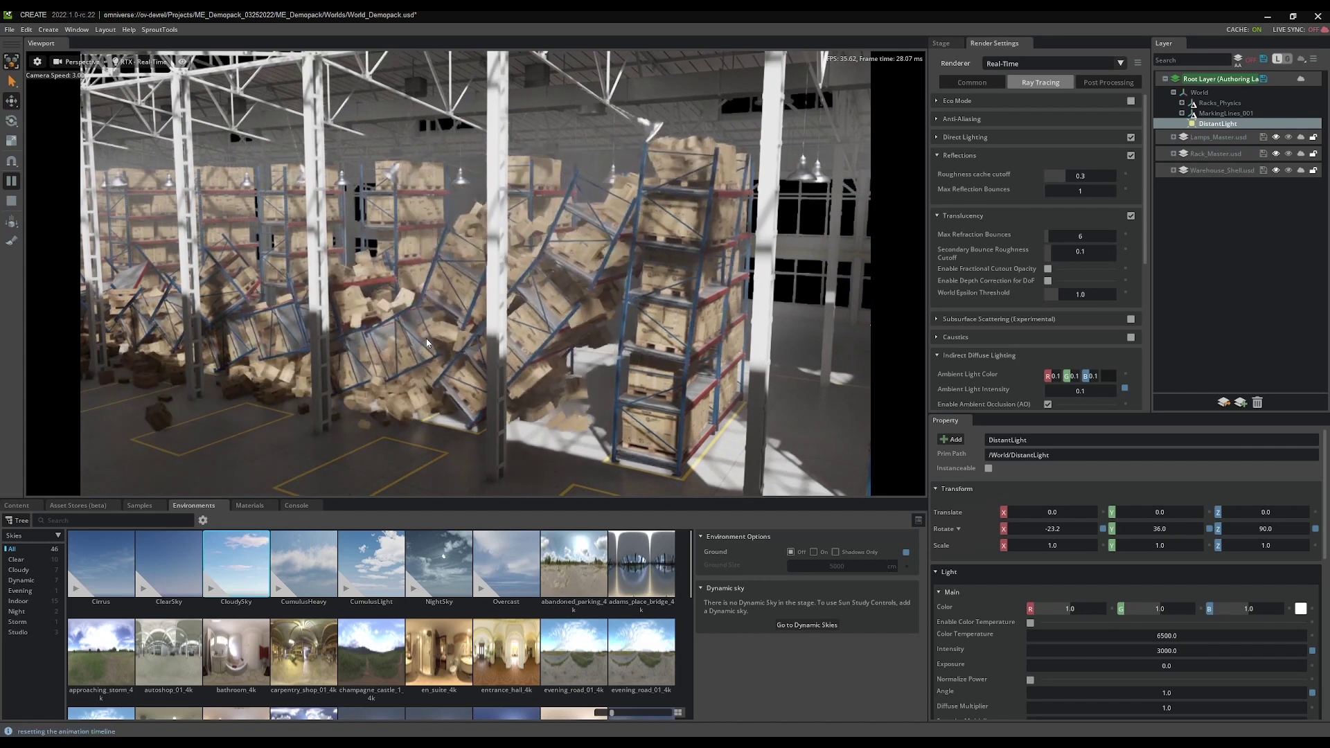
key(space)
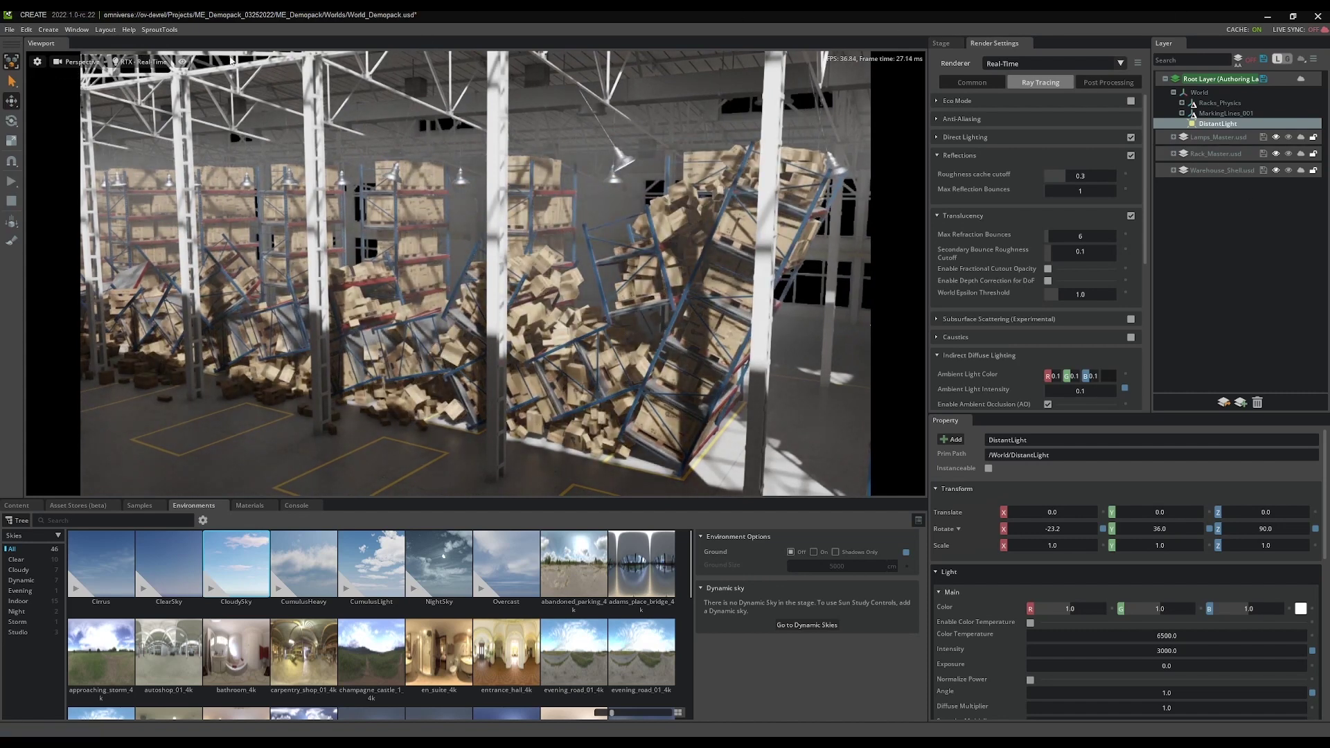
click(142, 61)
click(205, 81)
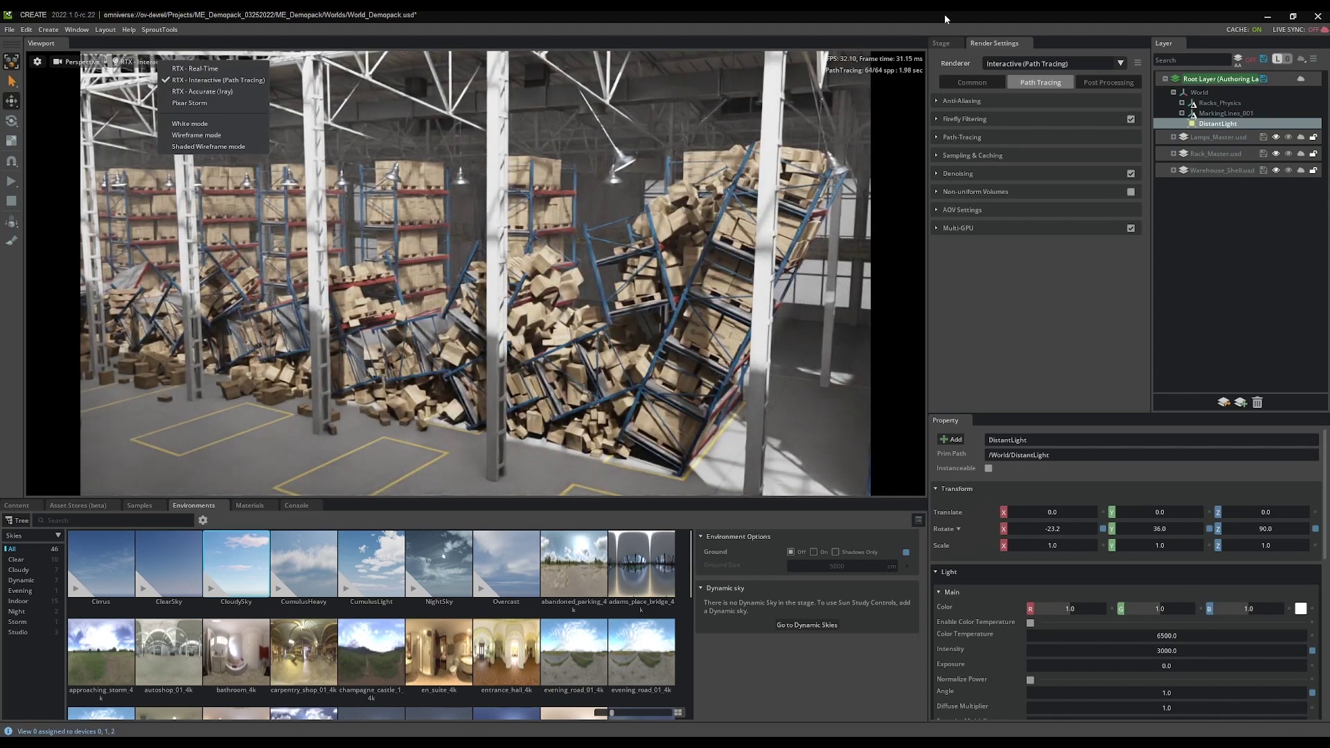
Step: Hide the distant light in the stage so only the ceiling lamps light the collapsed racks
click(940, 47)
click(939, 43)
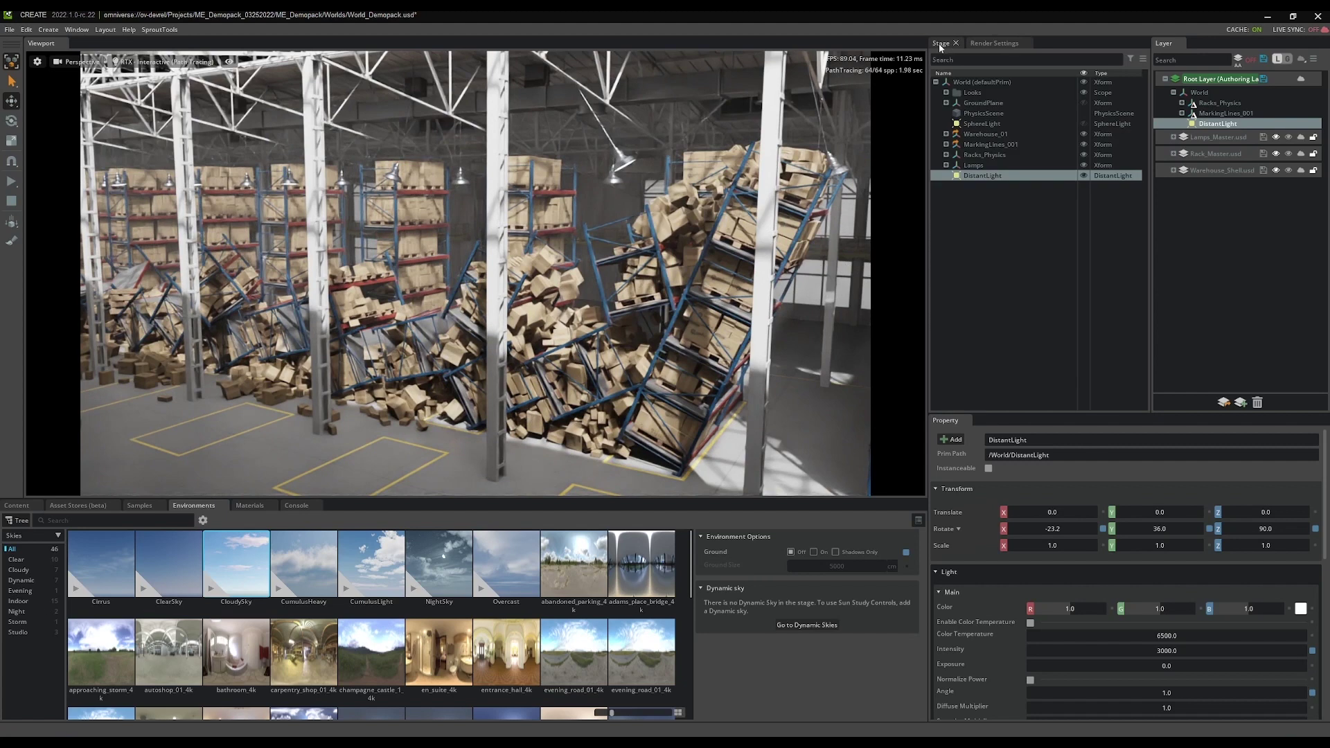
click(1083, 176)
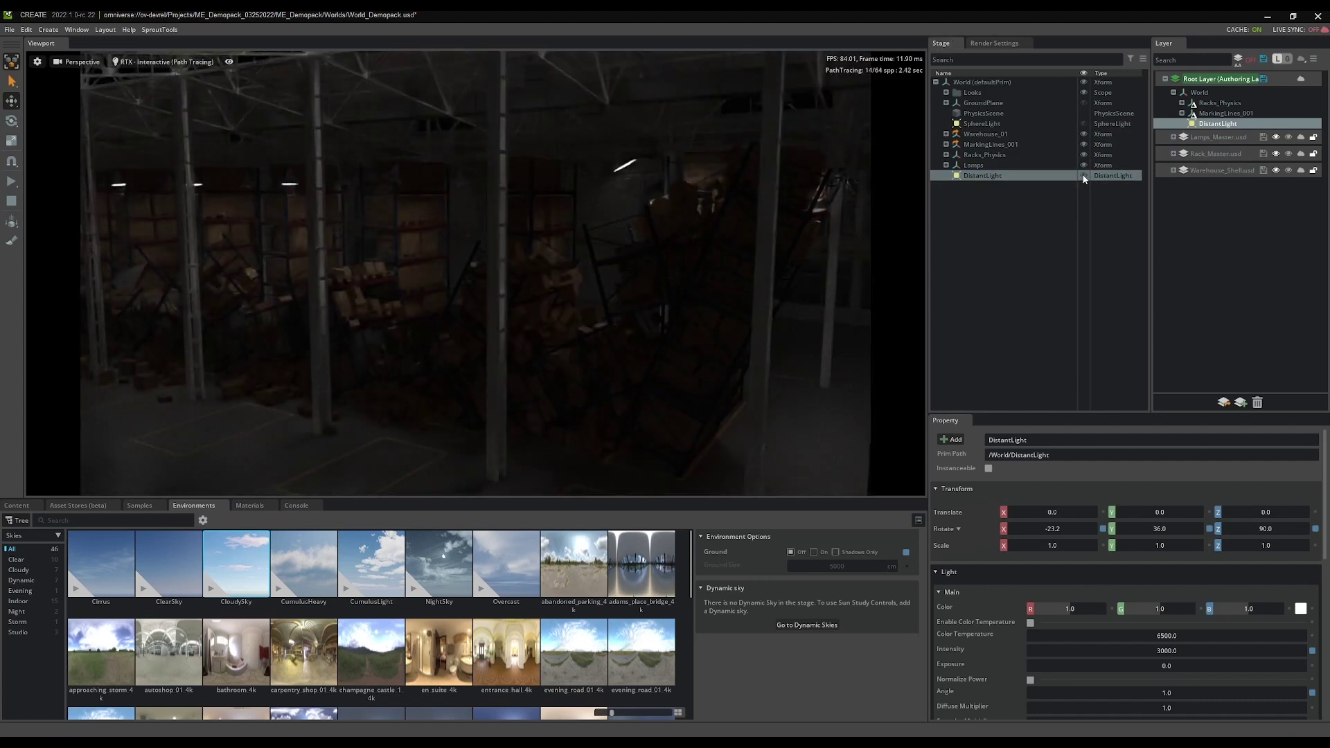
right_drag(326, 293, 355, 272)
key(w)
mouse_move(389, 352)
right_down()
mouse_move(368, 357)
mouse_move(380, 352)
right_up()
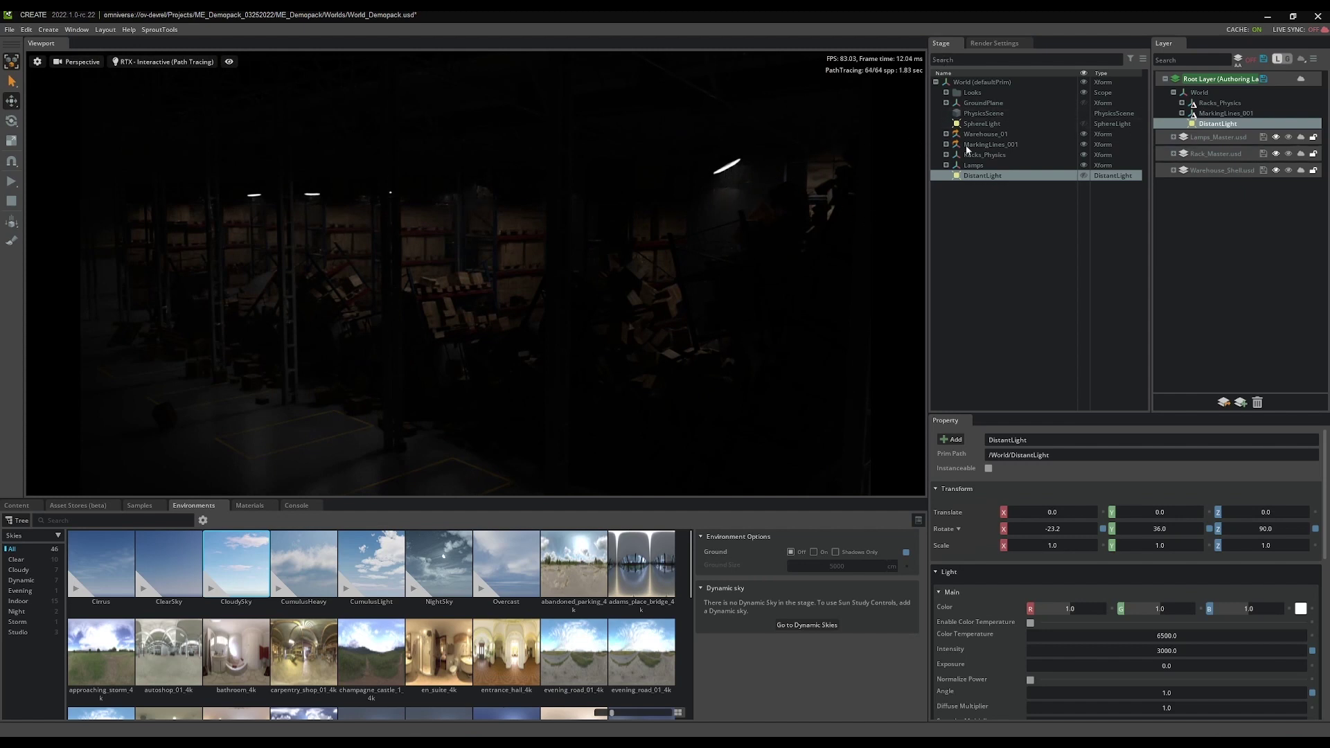
Step: Enable Auto Exposure in the post-processing render settings for the dark, lamp-lit warehouse
click(995, 43)
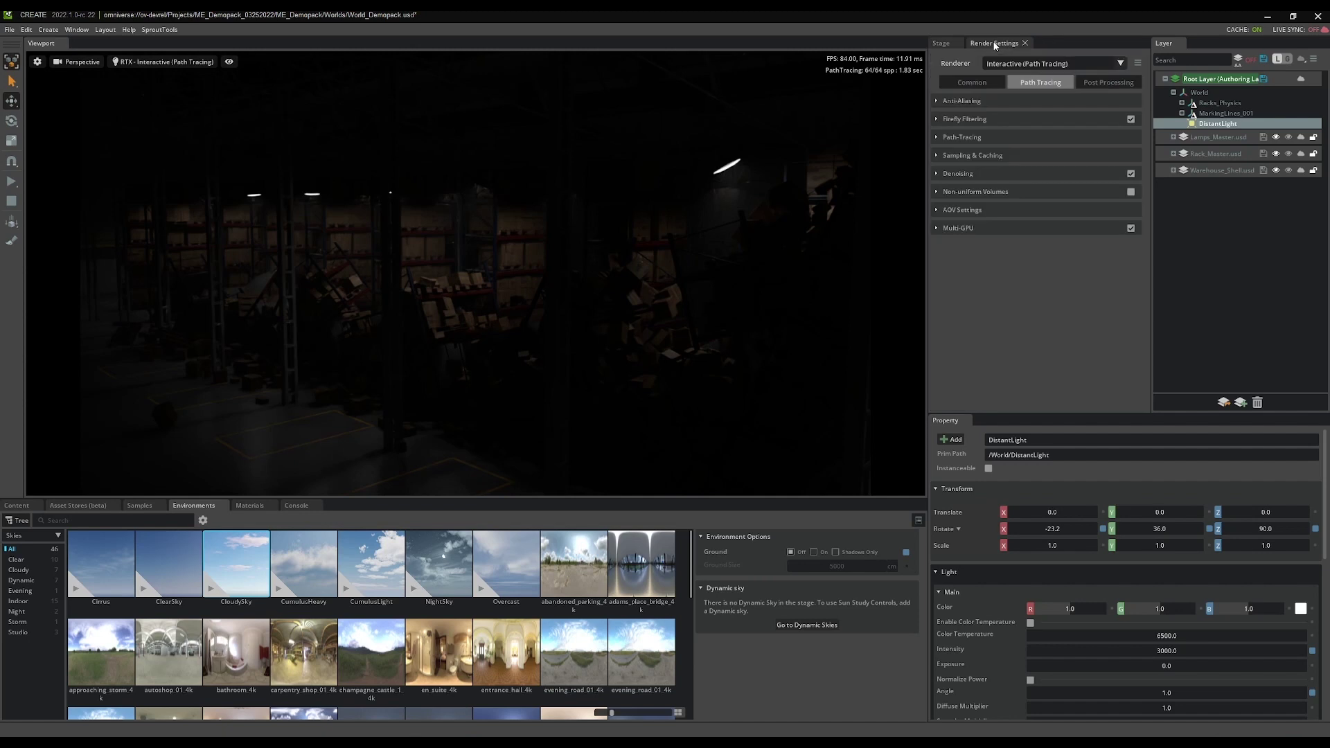
click(1109, 83)
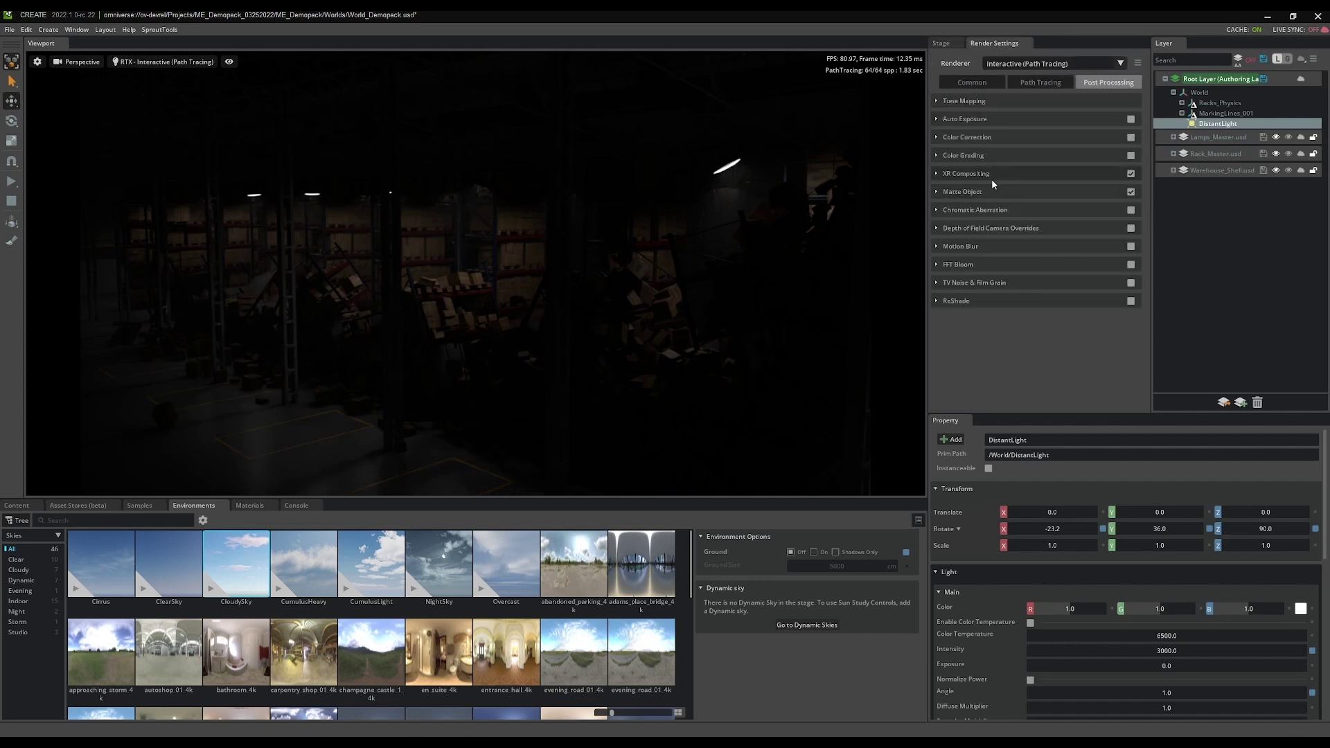
click(1132, 121)
right_drag(482, 310, 510, 283)
key(w)
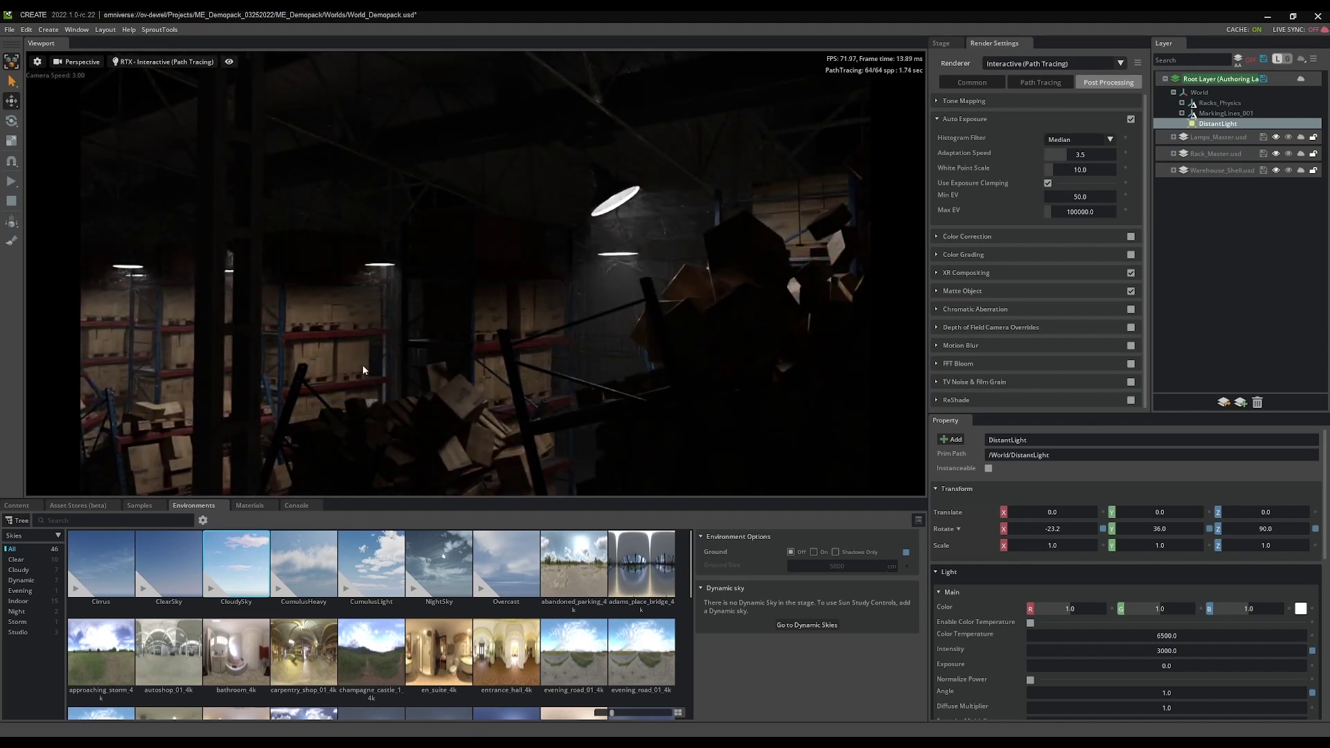
Step: Set the Auto Exposure White Point Scale to 5 to brighten the path-traced scene of collapsed racks
double_click(1080, 170)
text(5)
key(Return)
mouse_move(449, 341)
right_down()
mouse_move(415, 340)
mouse_move(492, 334)
right_up()
key(a)
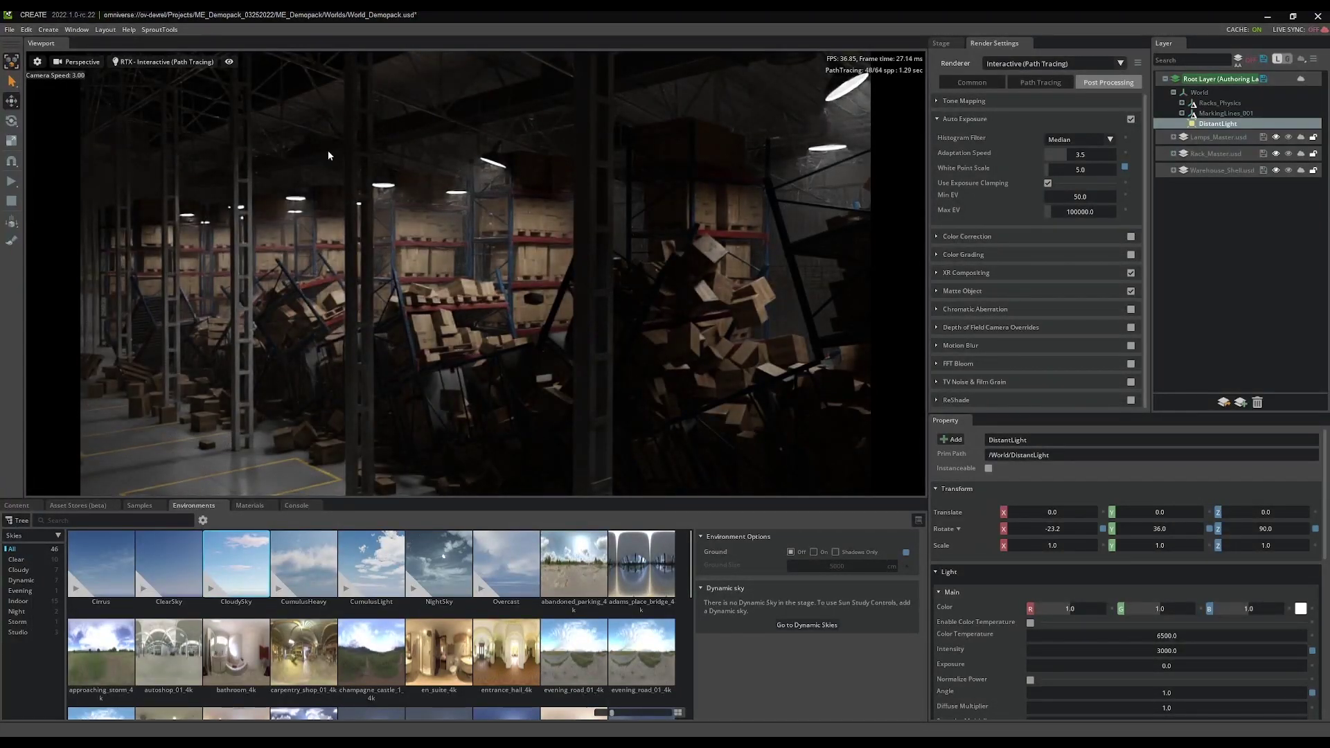
Step: Switch the viewport to RTX - Real-Time and set the Auto Exposure White Point Scale to 10
click(147, 63)
click(148, 70)
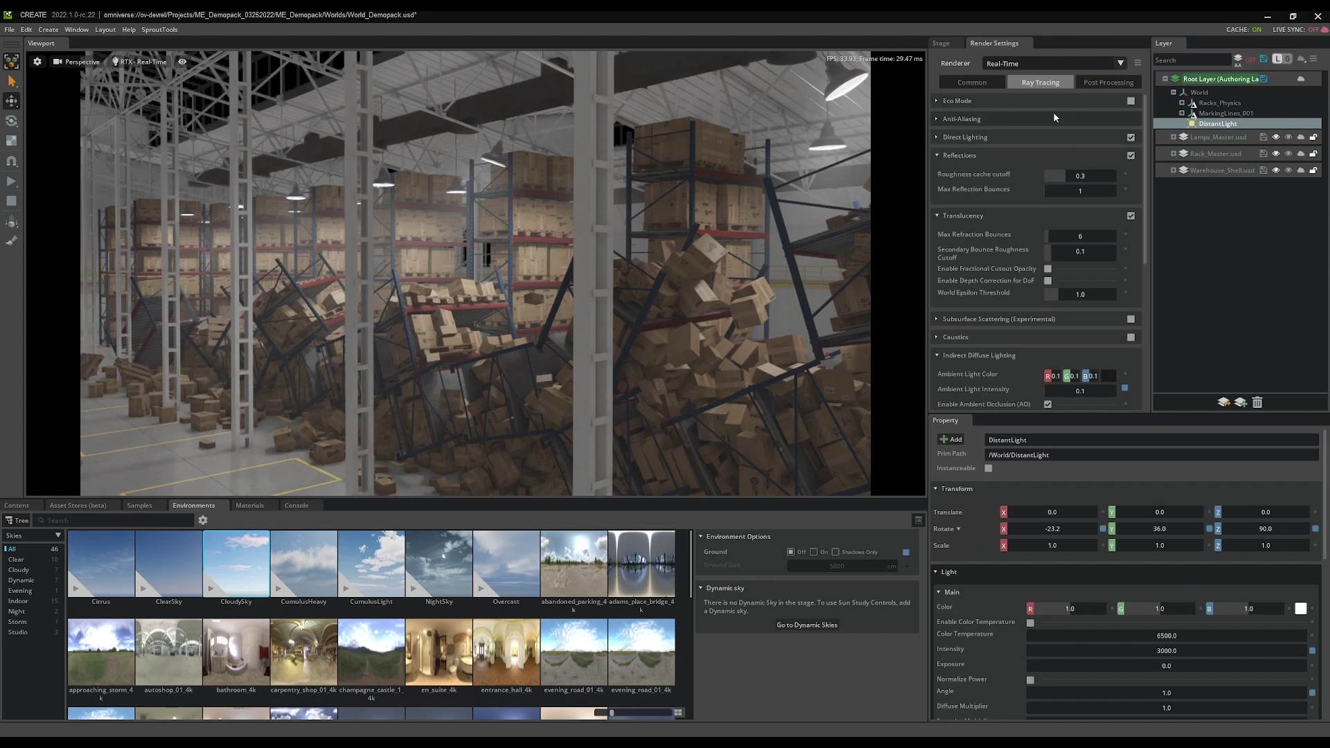
click(1098, 84)
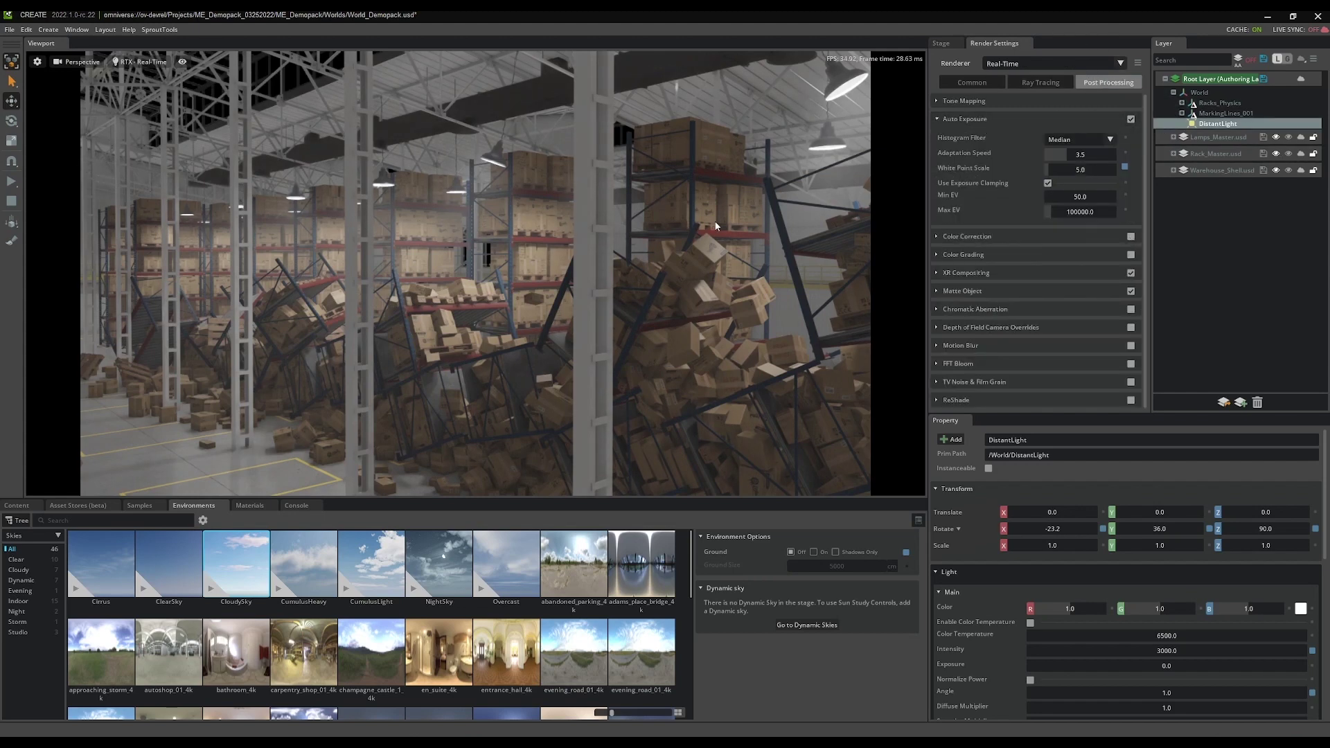
double_click(1081, 171)
text(10)
key(Return)
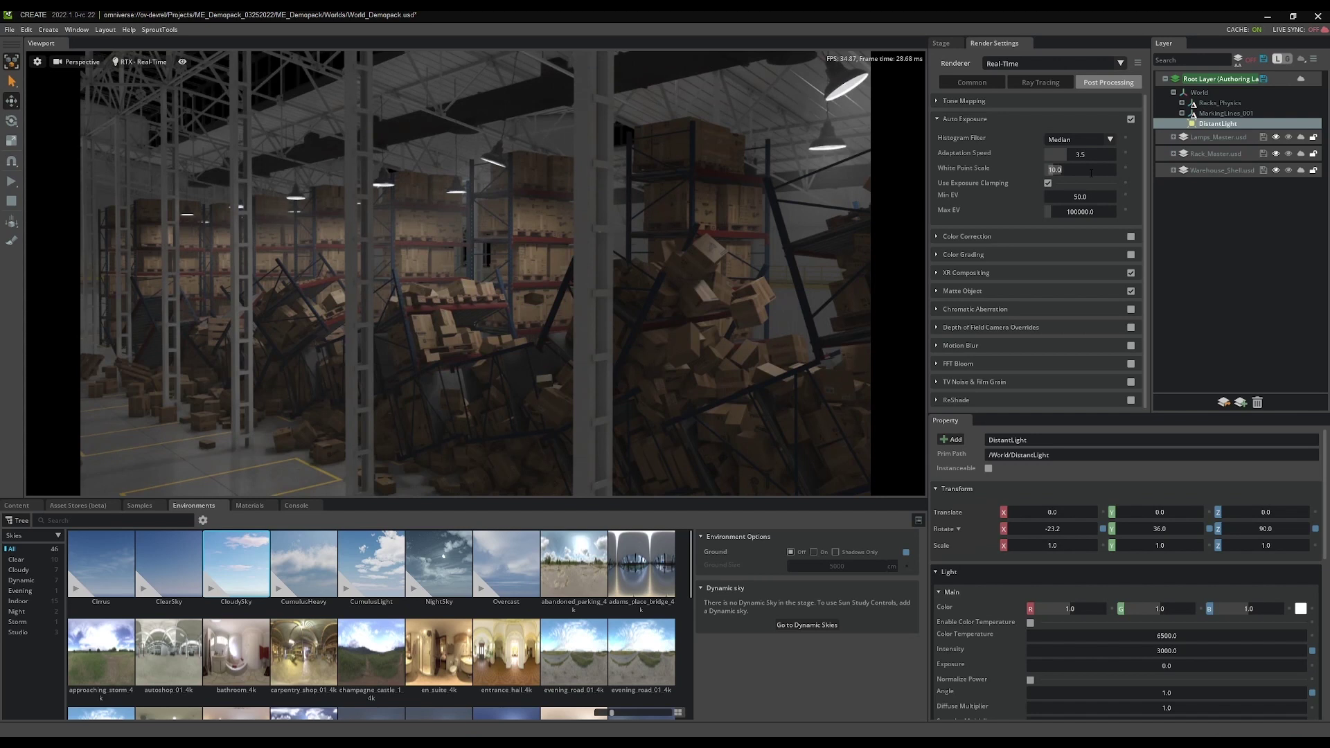
Step: Delete the distant light from the stage and light the warehouse with a dynamic sky environment instead
click(972, 81)
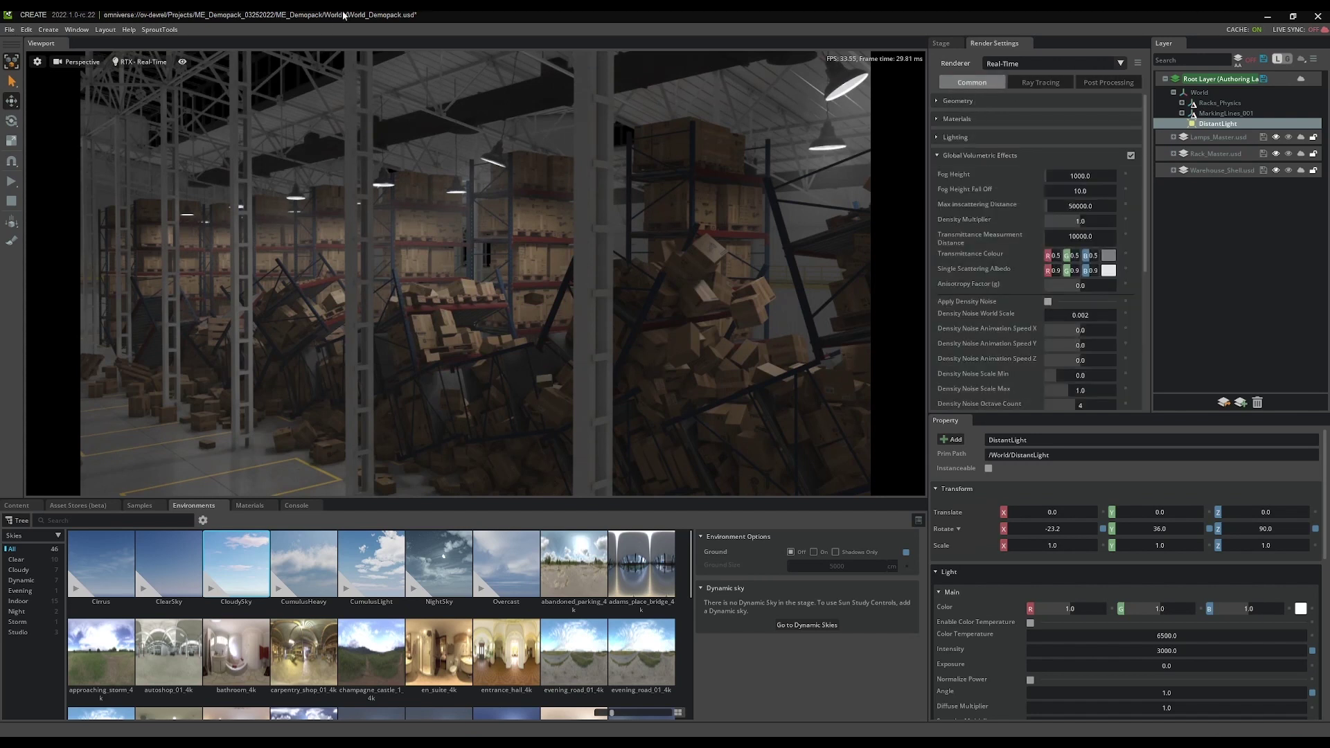
click(941, 43)
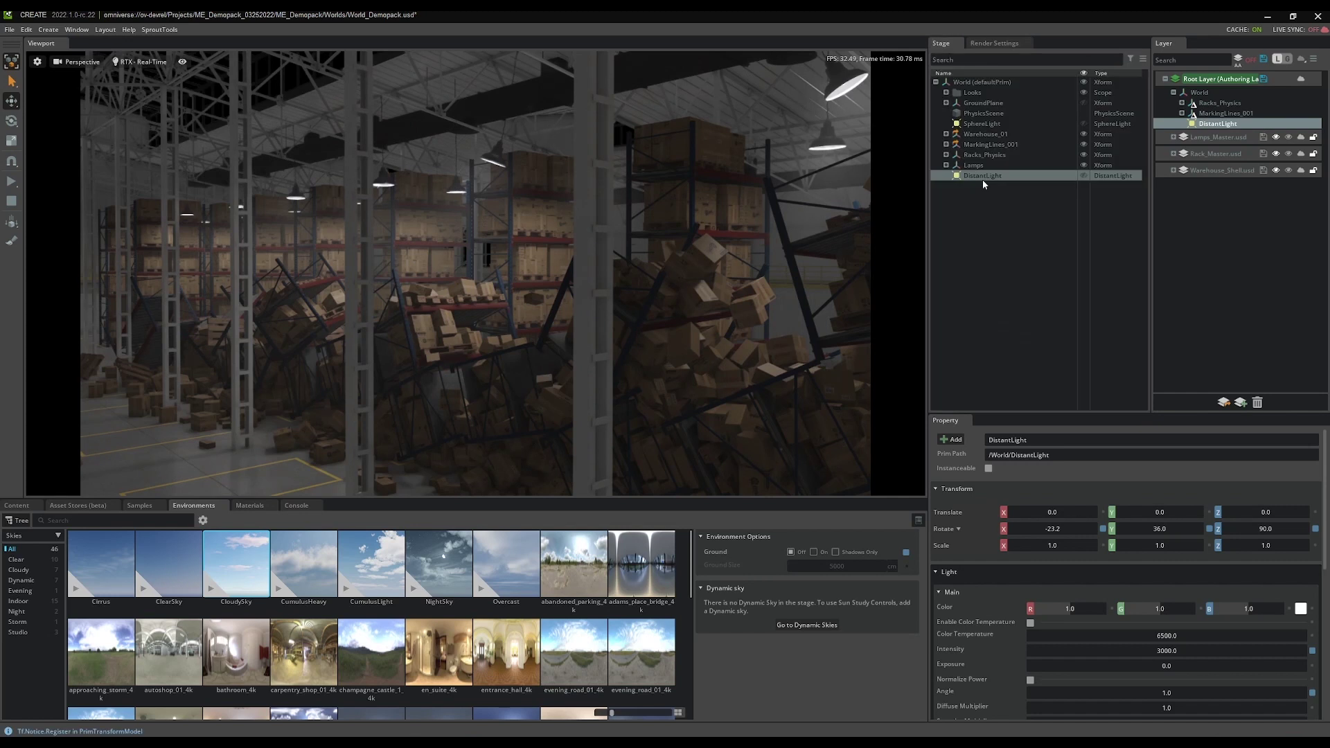
key(Delete)
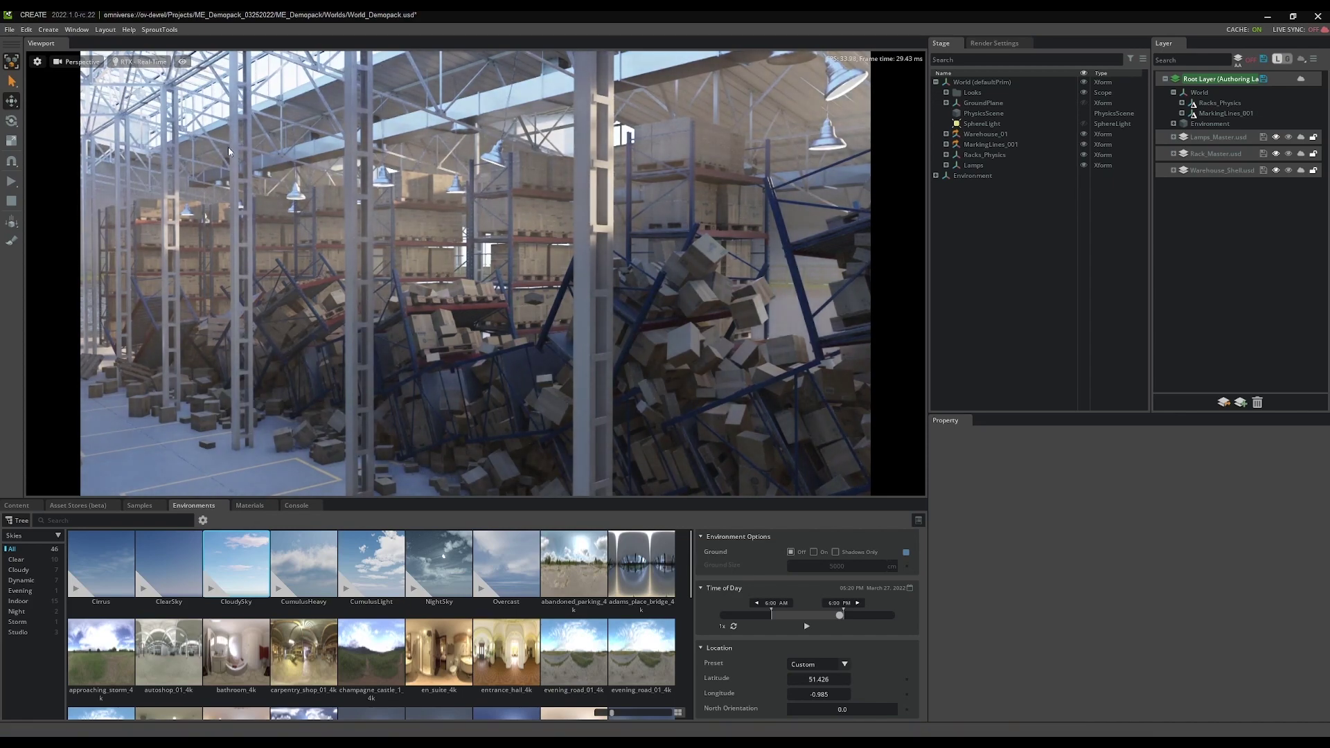
right_drag(352, 322, 384, 271)
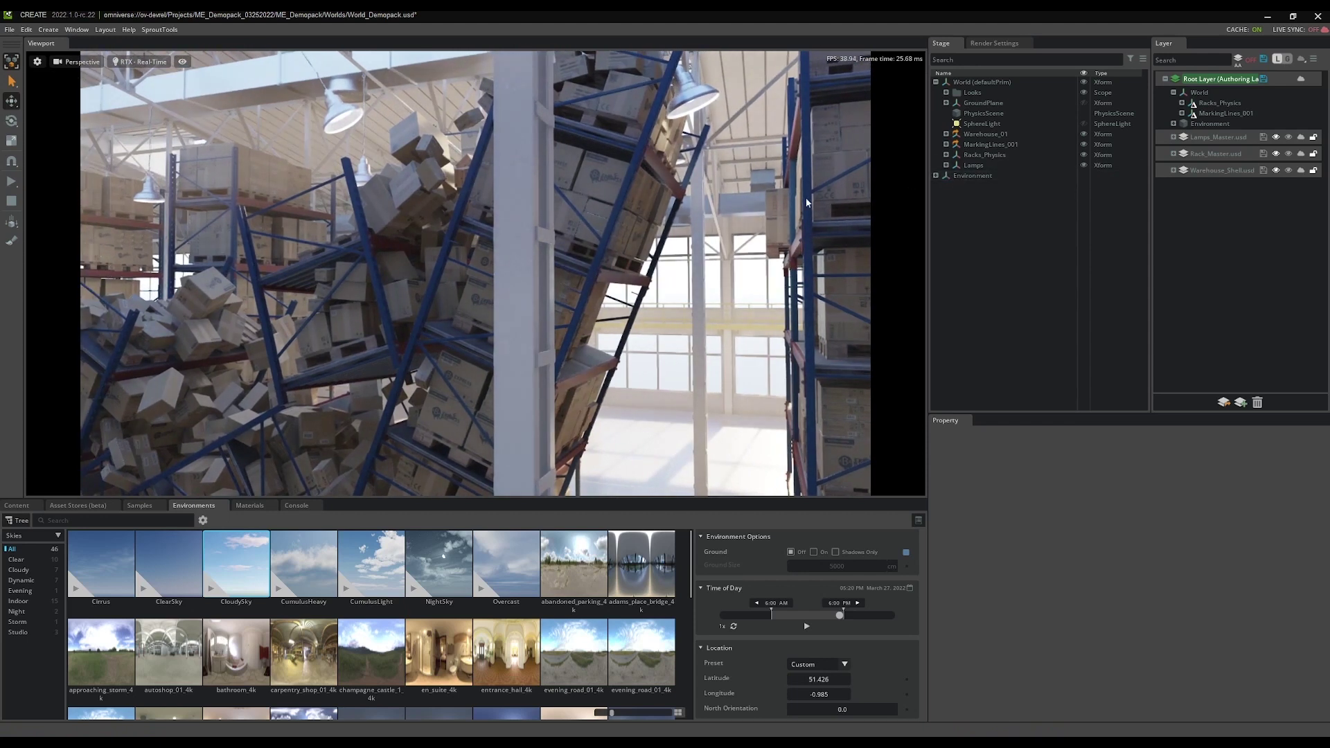
Step: Set the Environment's time of day to about 2:52 PM so afternoon sun falls on the racks
click(973, 176)
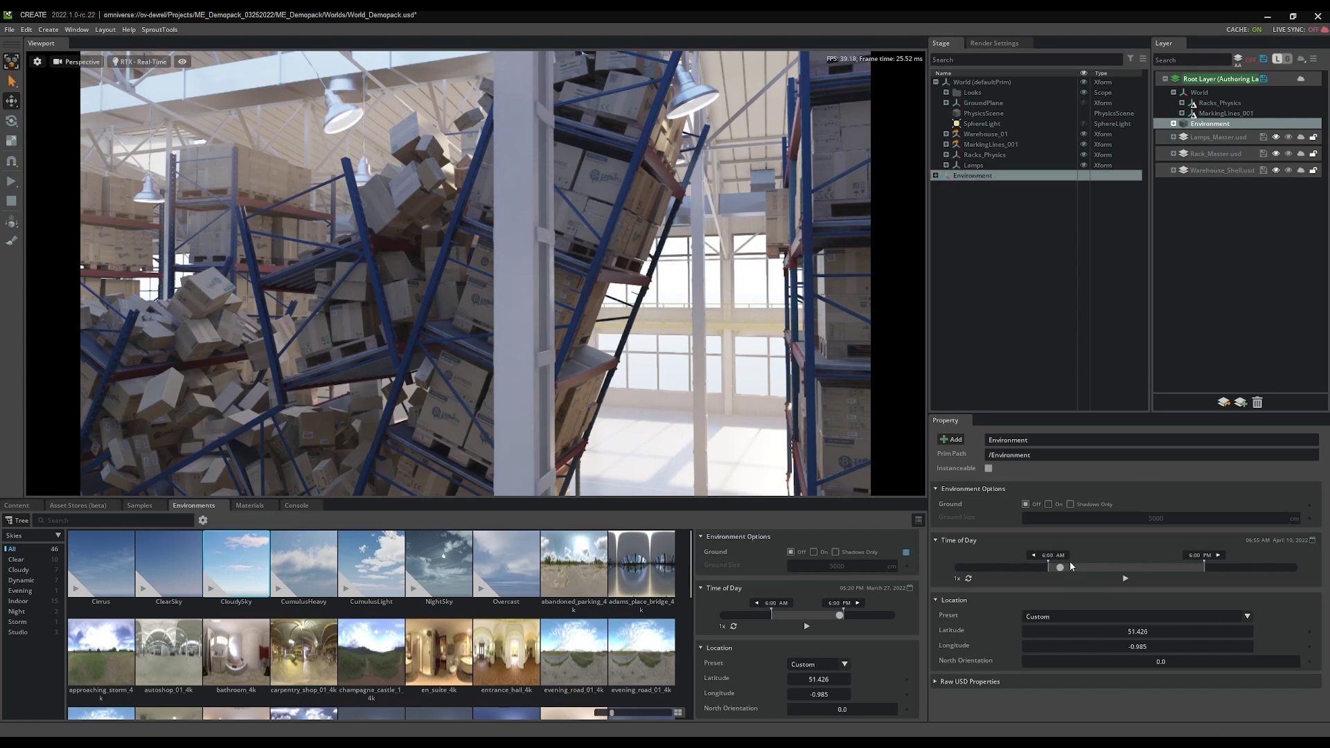
drag(1061, 568, 1164, 568)
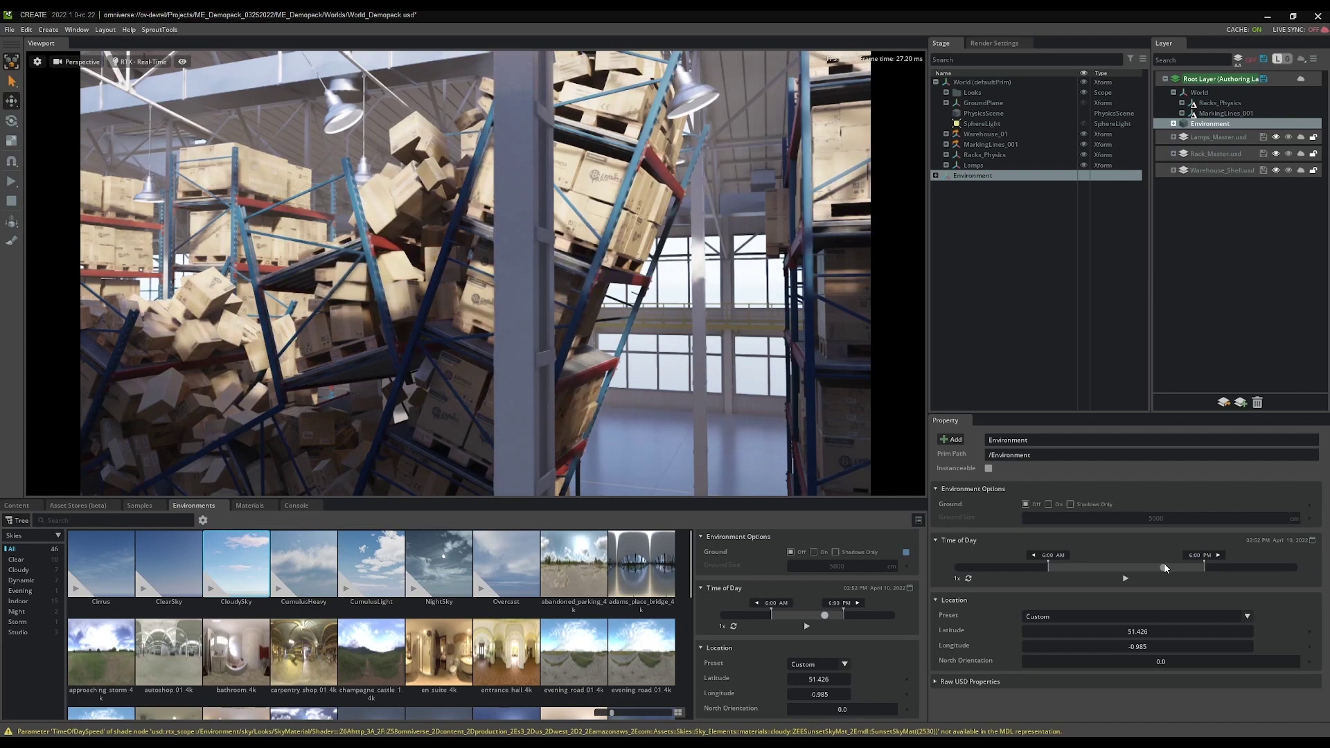
Step: Lower the Environment's latitude to about 5.96 to change the sun's angle through the windows
right_drag(630, 310, 609, 344)
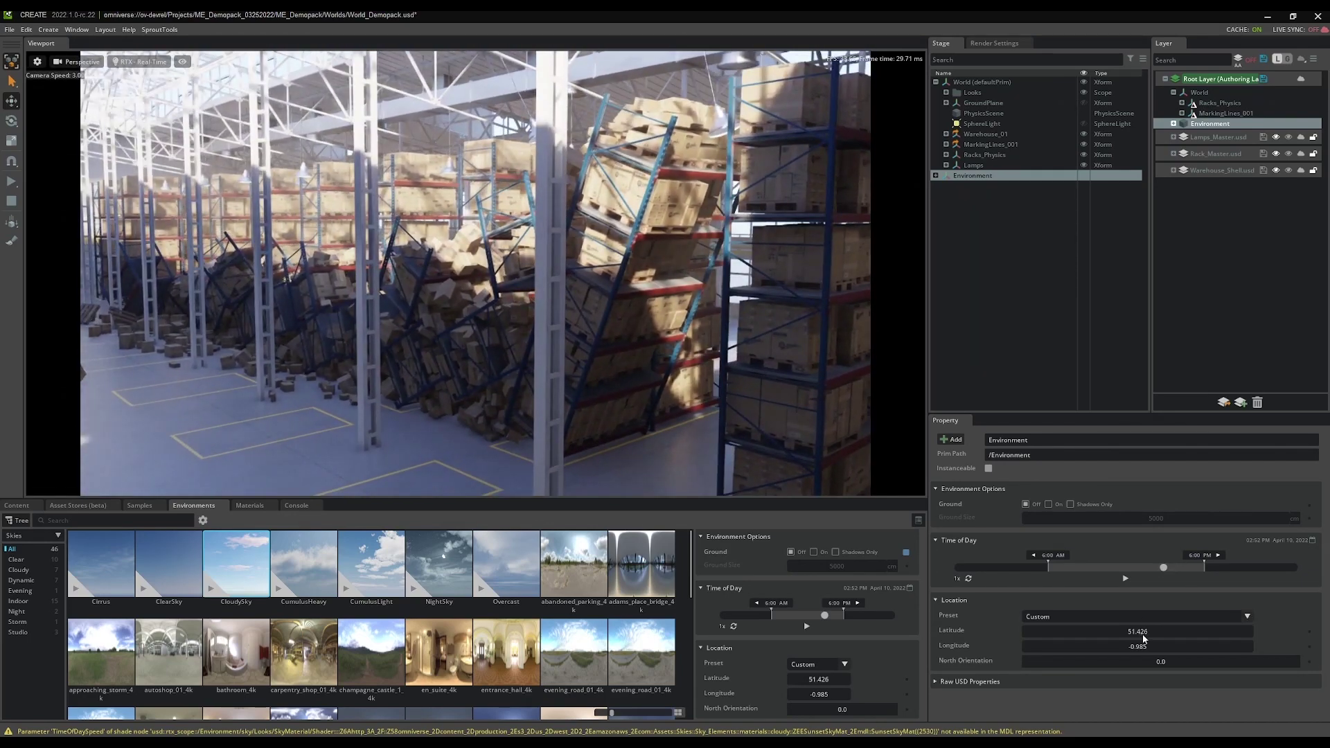
drag(1144, 637, 1129, 636)
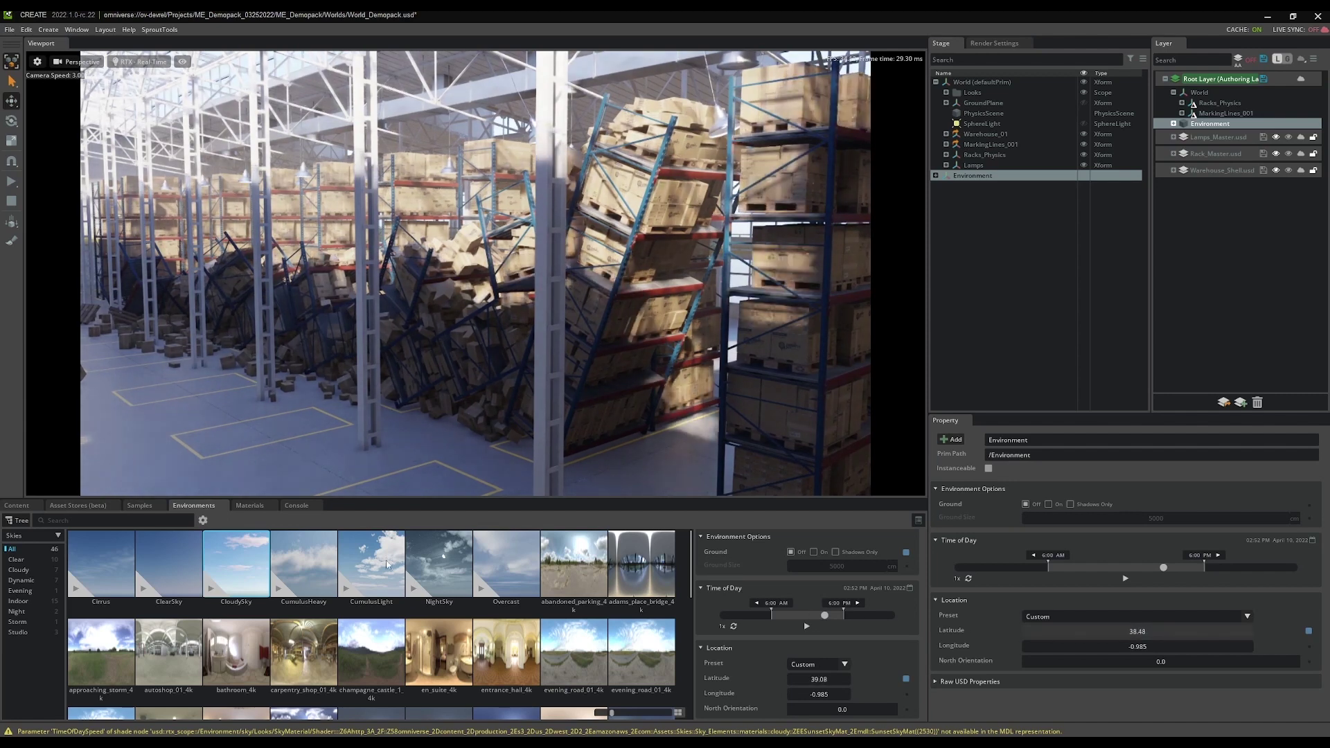
drag(21, 522, 1, 522)
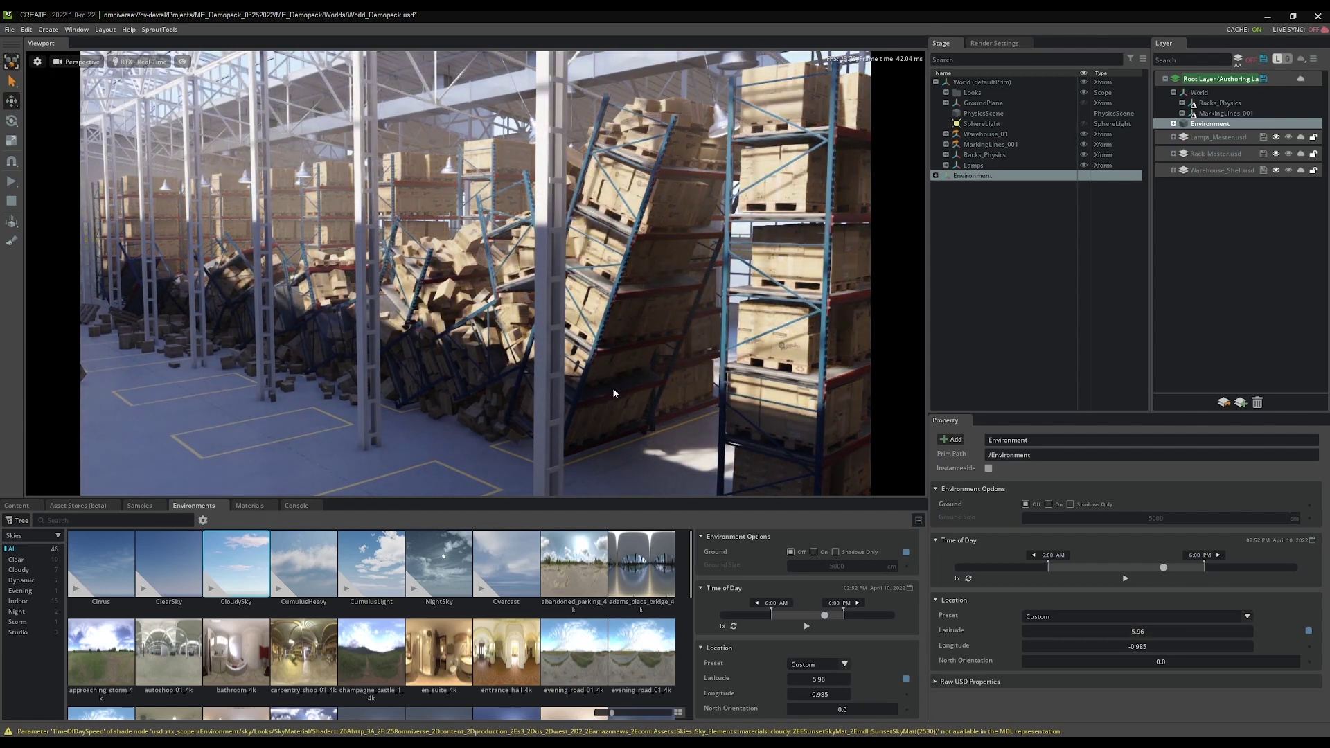
Step: Play the physics simulation of the sunlit collapsing racks, and stop it to reset the scene
mouse_move(539, 342)
right_down()
mouse_move(576, 321)
mouse_move(539, 332)
right_up()
key(space)
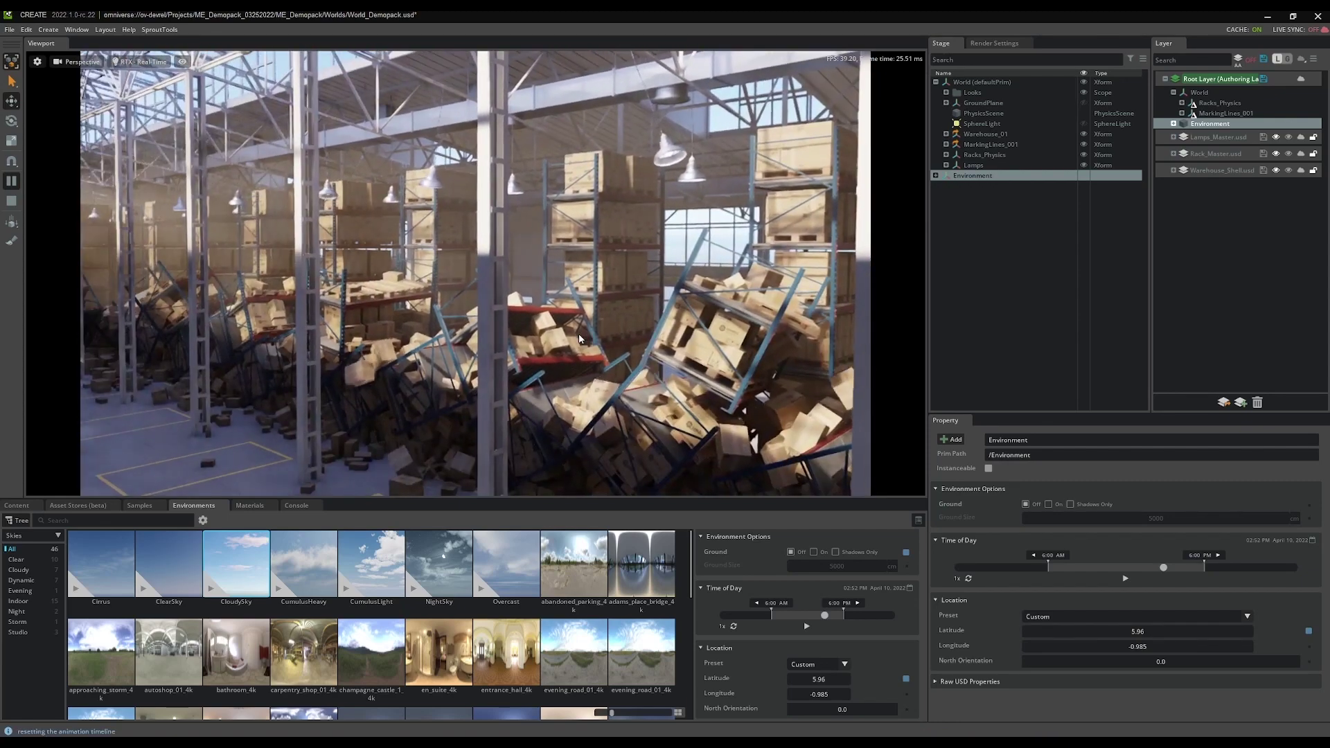
click(11, 201)
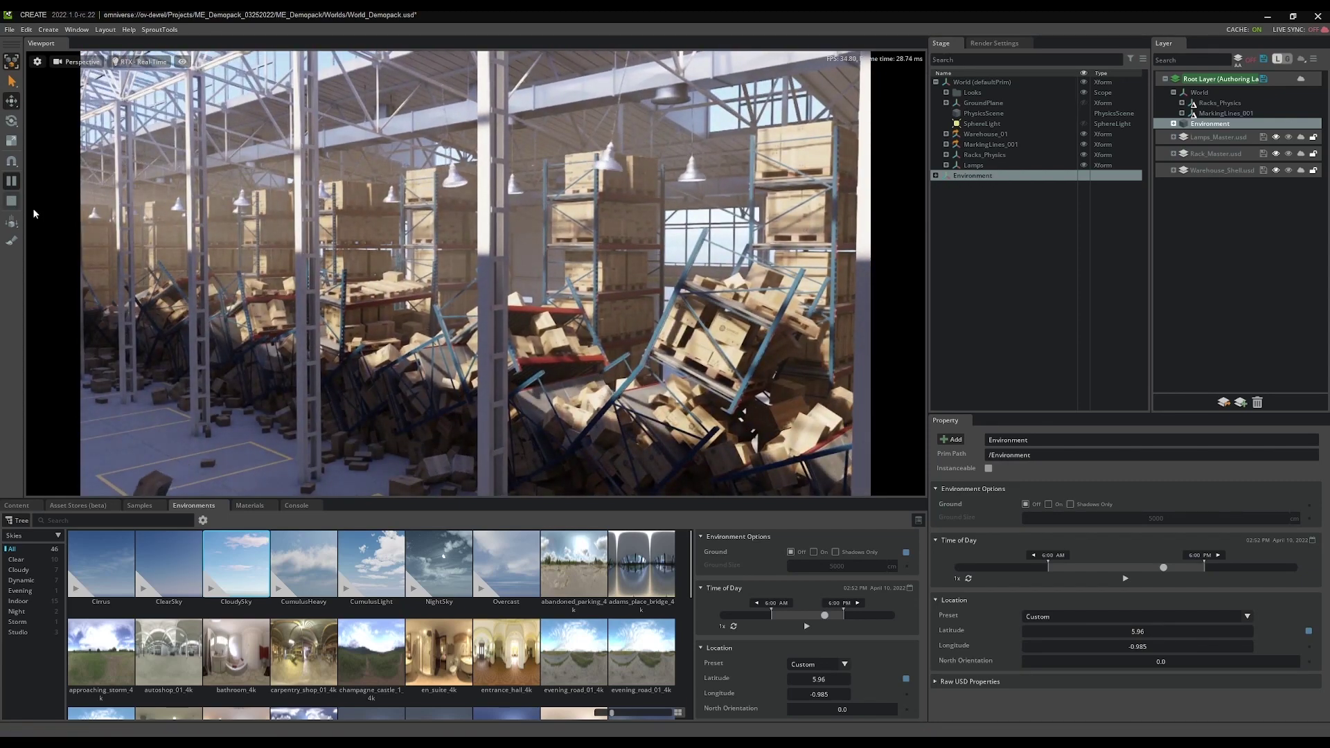
Step: Restart the physics simulation from a low, close view of the standing racks
key(w)
right_drag(214, 295, 18, 300)
scroll(24, 303, down, 3)
key(s)
key(d)
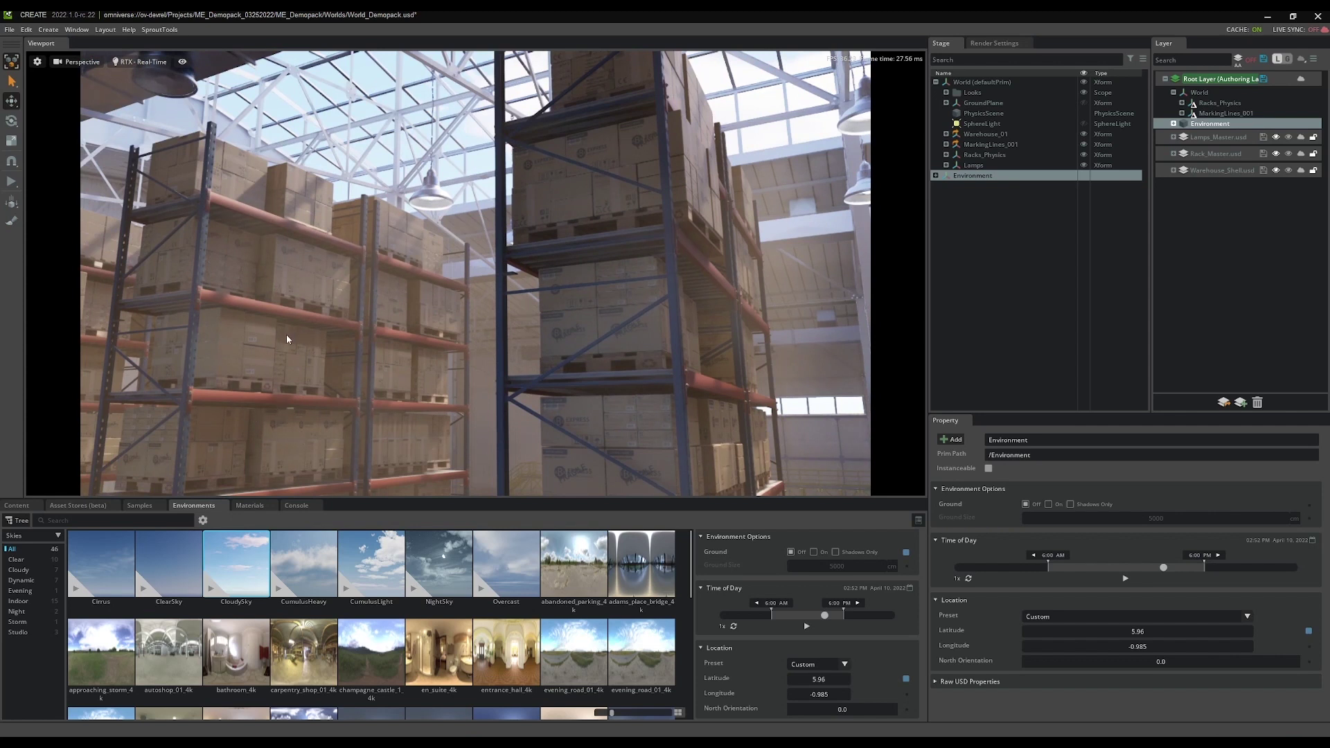
key(space)
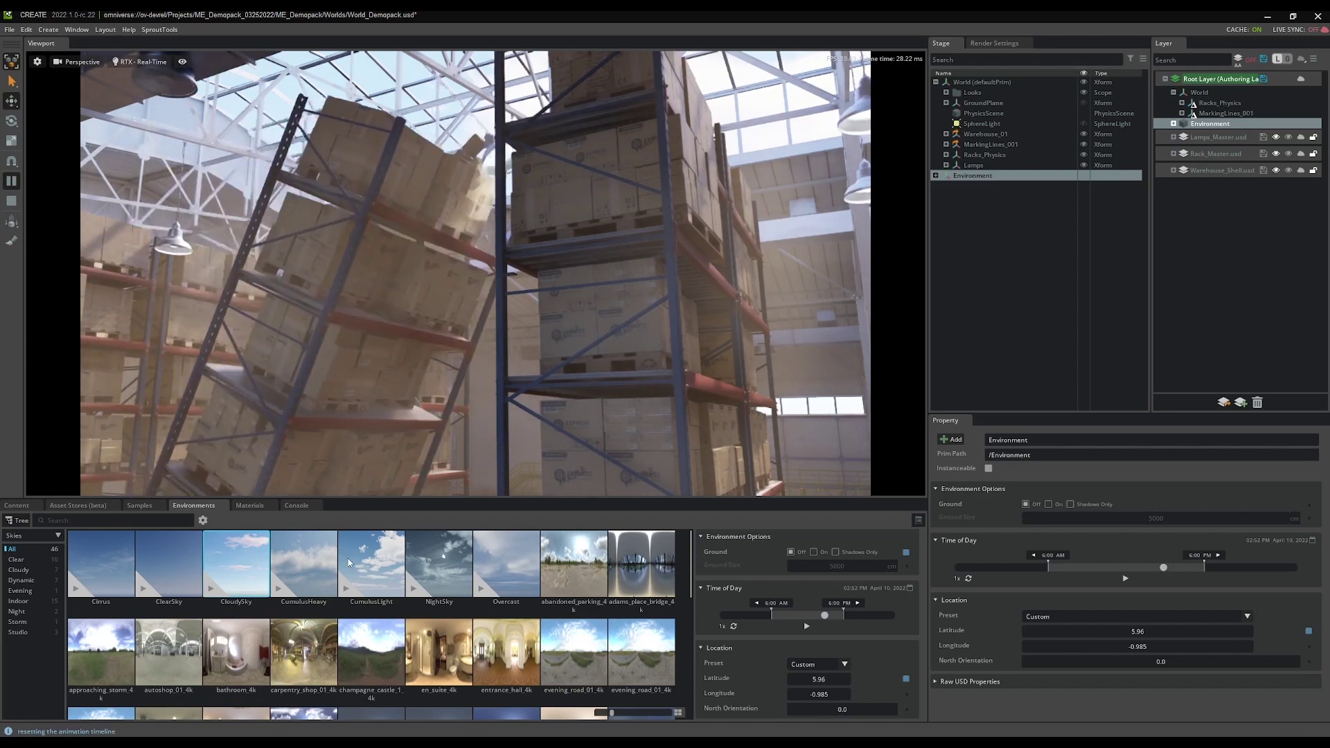
Step: Watch the falling racks from several sideways viewpoints, and stop the simulation to restore the standing racks
right_drag(536, 340, 564, 339)
key(a)
key(d)
key(a)
key(d)
key(a)
key(space)
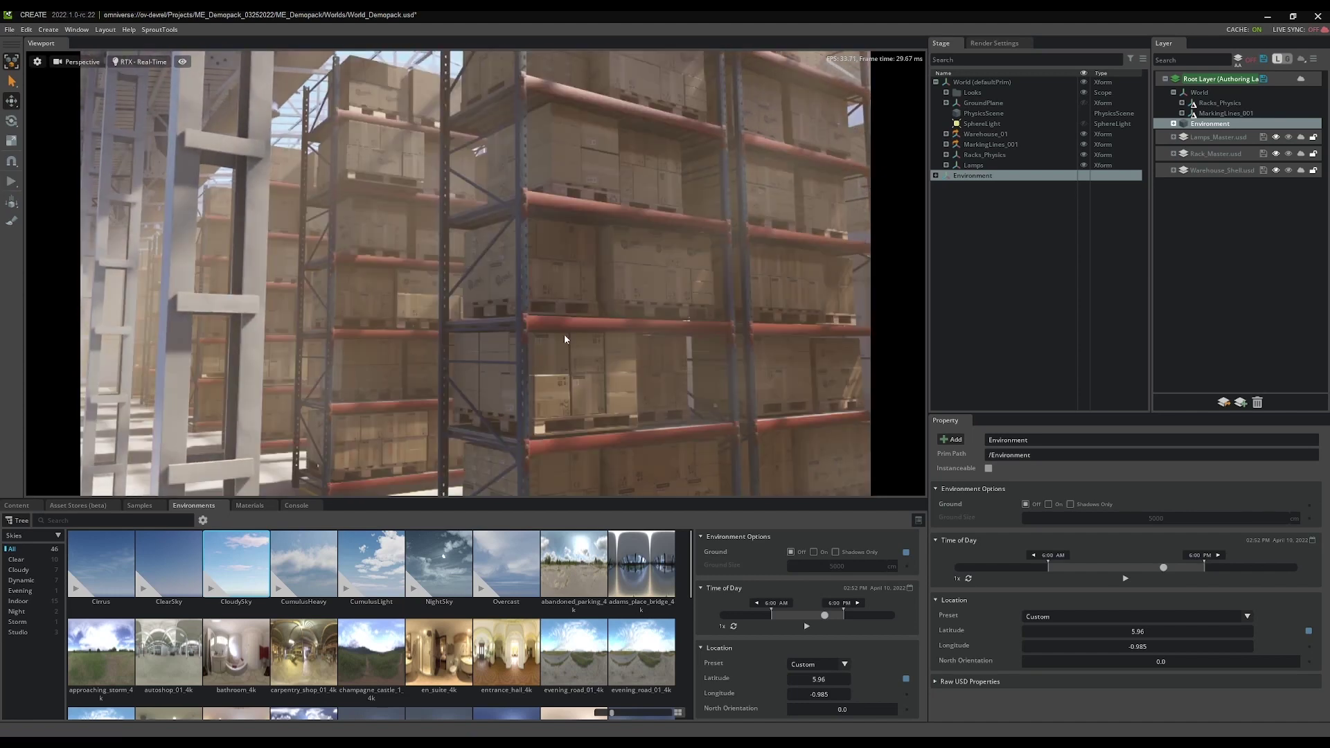
Step: Enable FFT Bloom in the post-processing render settings, set its scale to 0.1, and check the glow along the racks
click(989, 43)
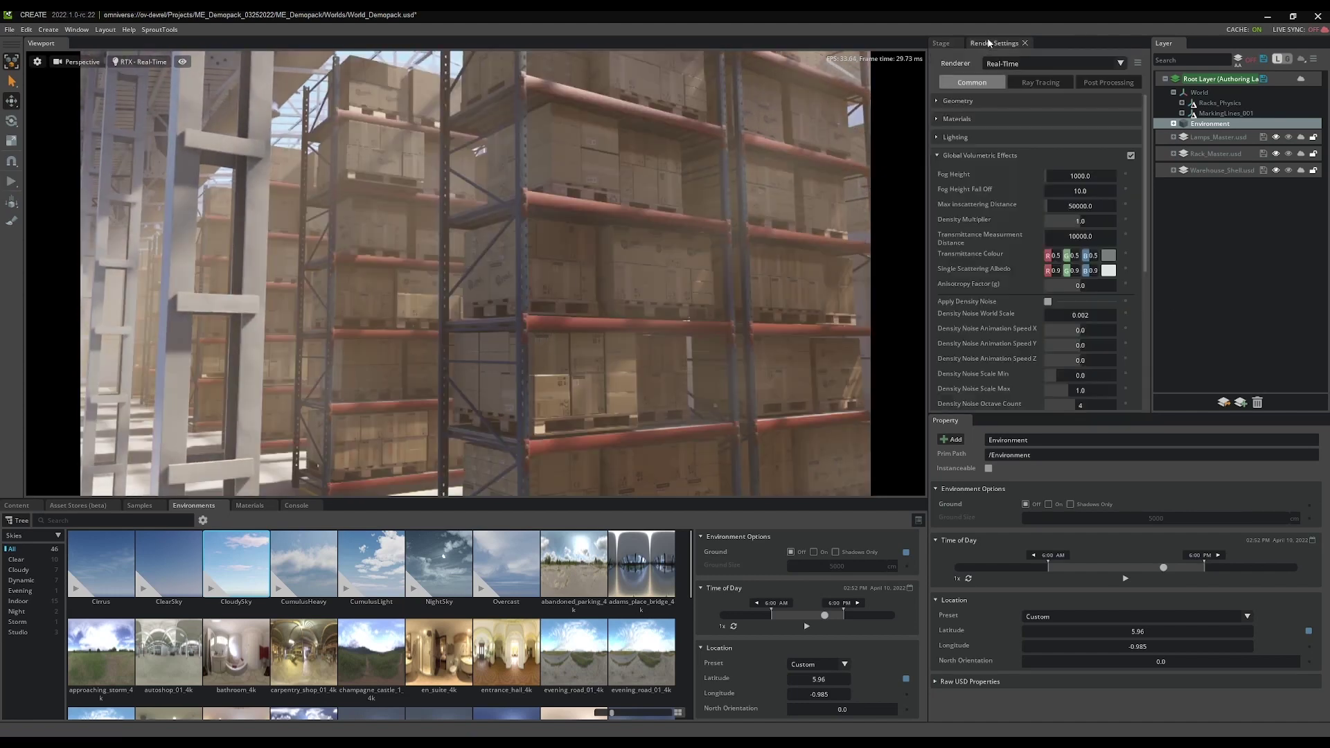
click(1096, 85)
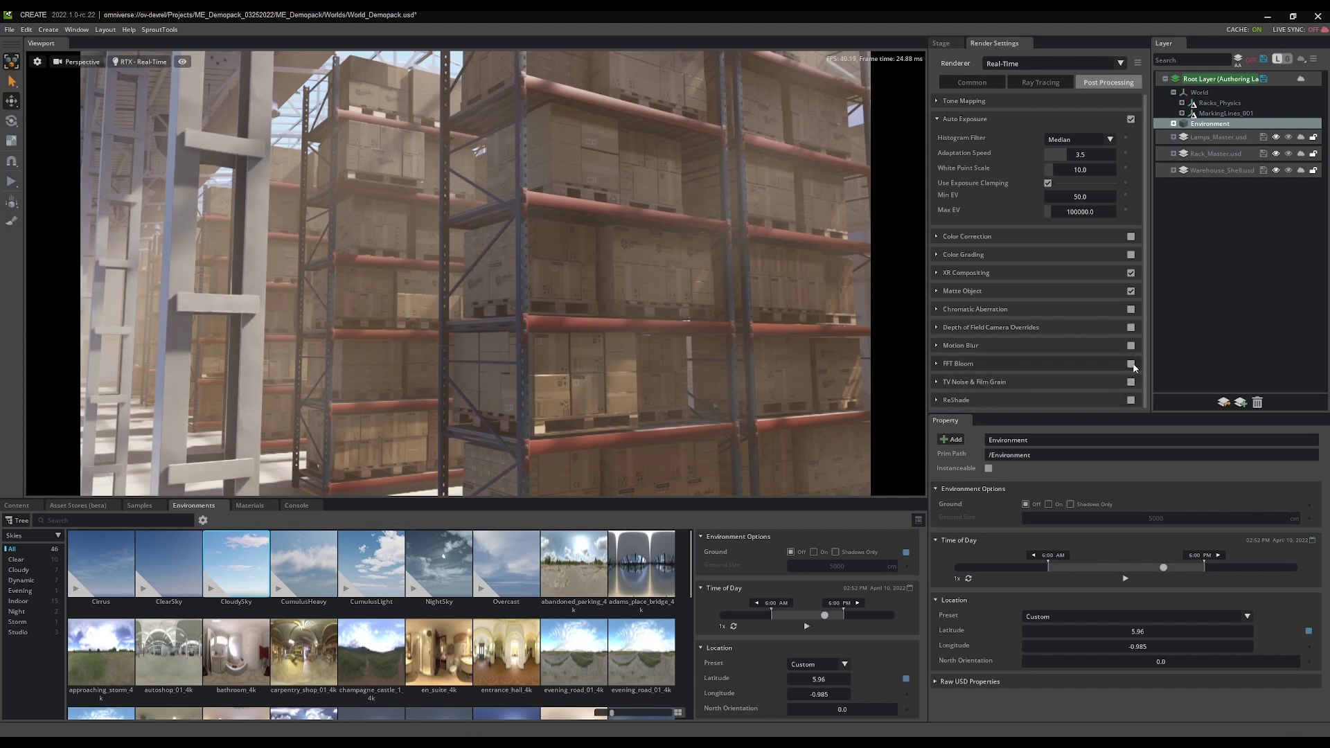
click(1131, 365)
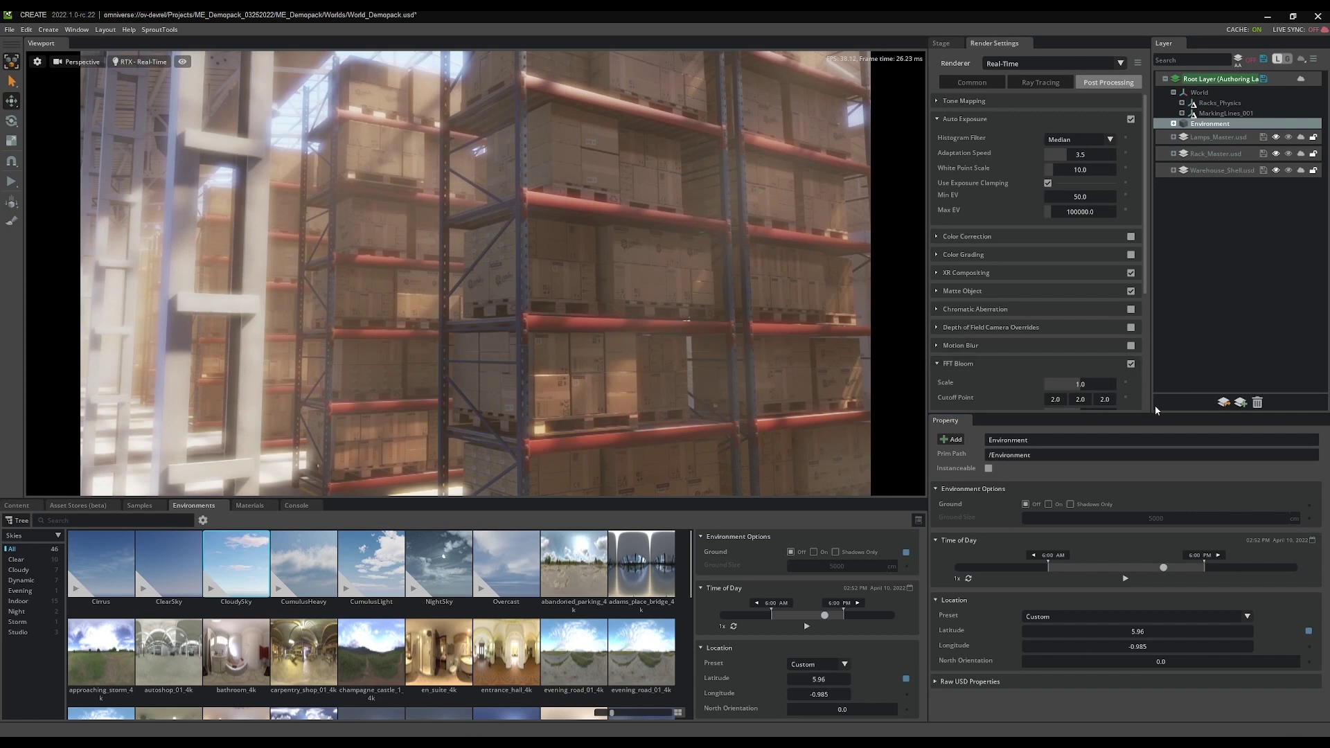
double_click(1086, 388)
text(0.1)
key(Return)
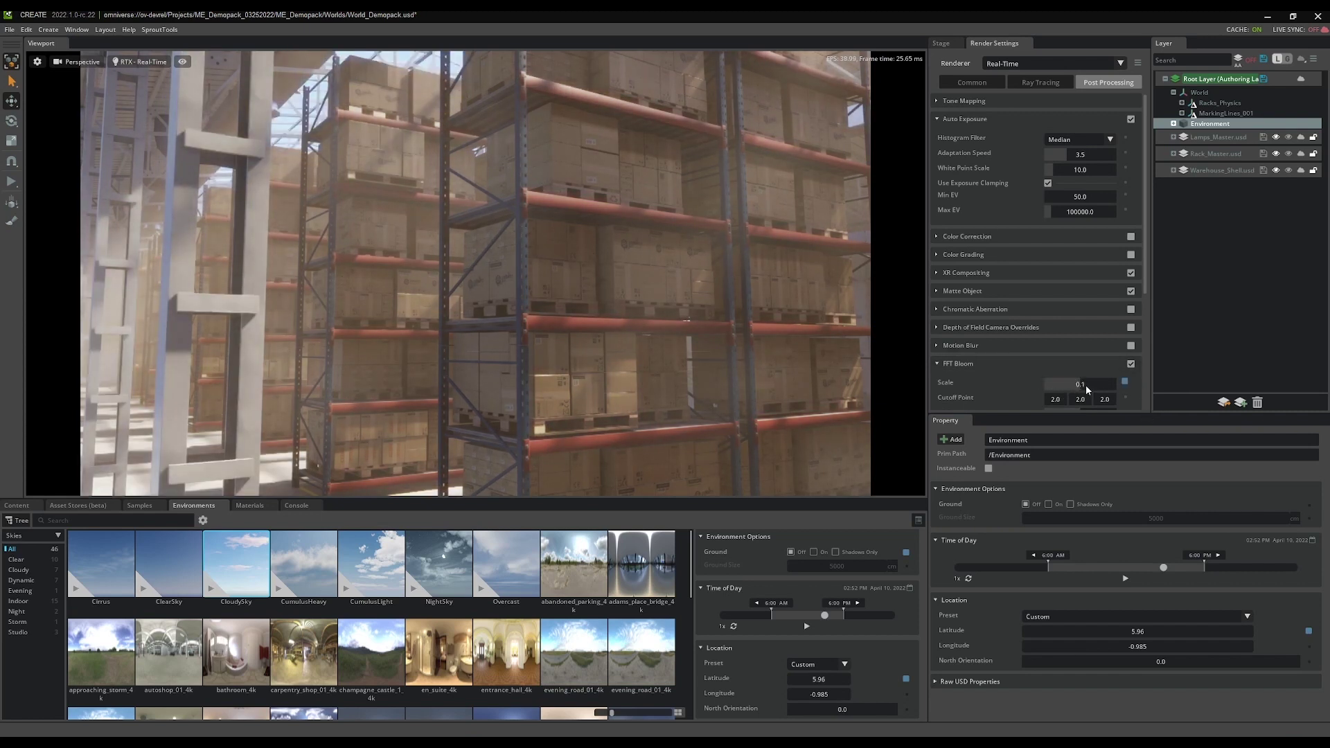
right_drag(336, 358, 325, 312)
scroll(118, 371, up, 2)
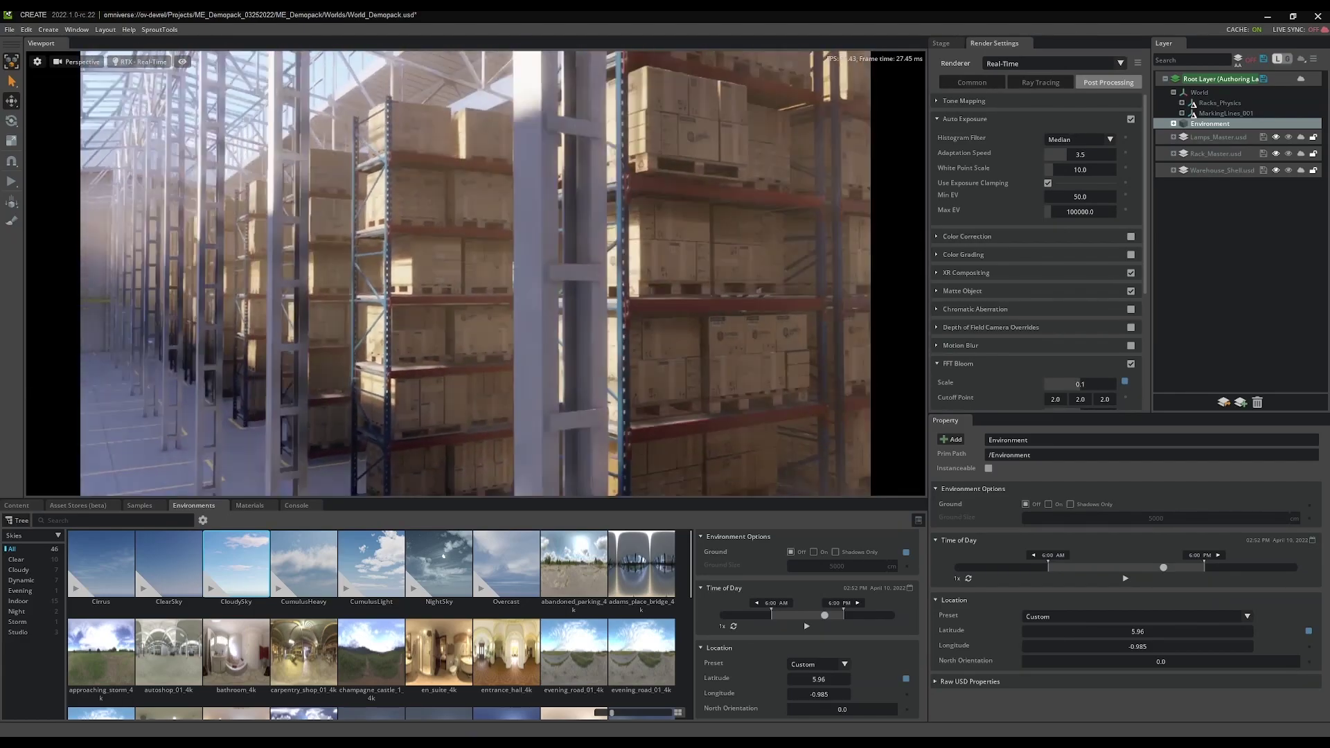